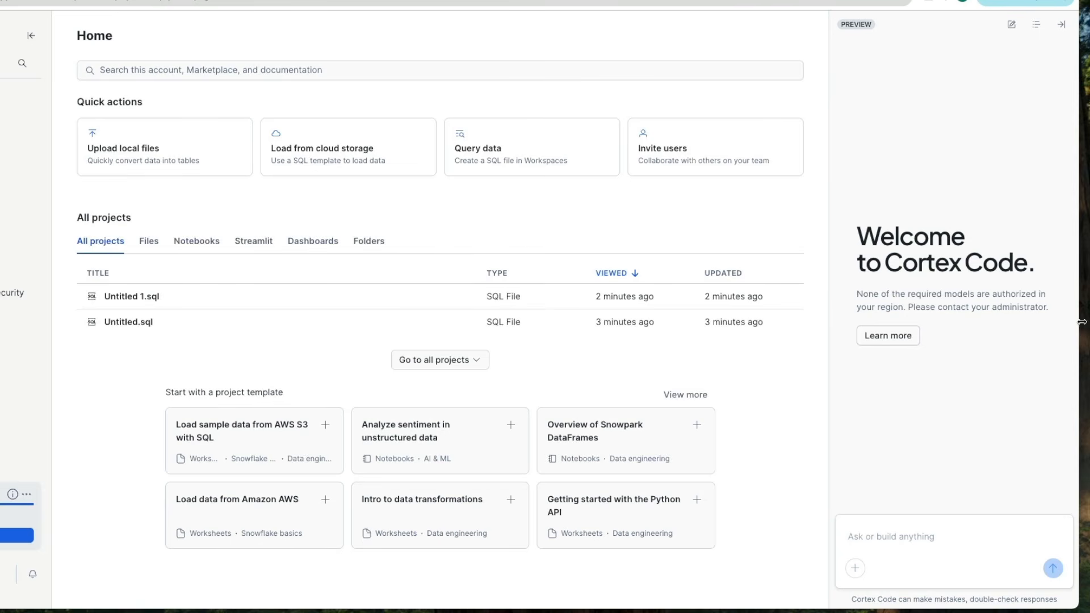
Step: Open the cross-region inference documentation and copy the ALTER ACCOUNT SET CORTEX_ENABLED_CROSS_REGION = 'AWS_US' statement
click(905, 335)
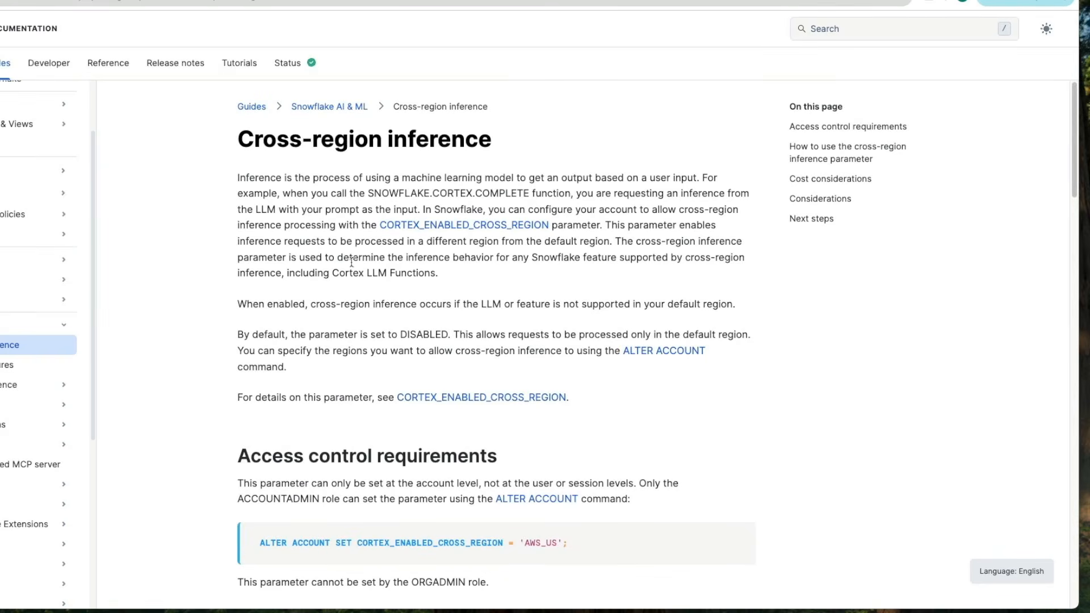
mouse_move(398, 534)
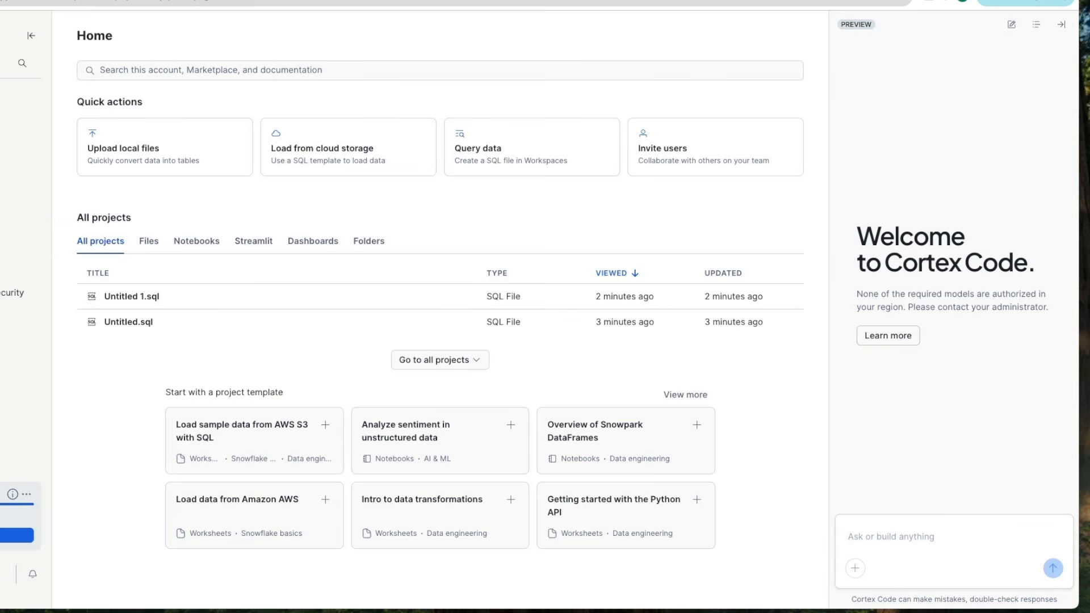
mouse_move(2, 117)
Step: Paste the statement into the Untitled 2.sql worksheet and run it to enable cross-region inference
click(6, 90)
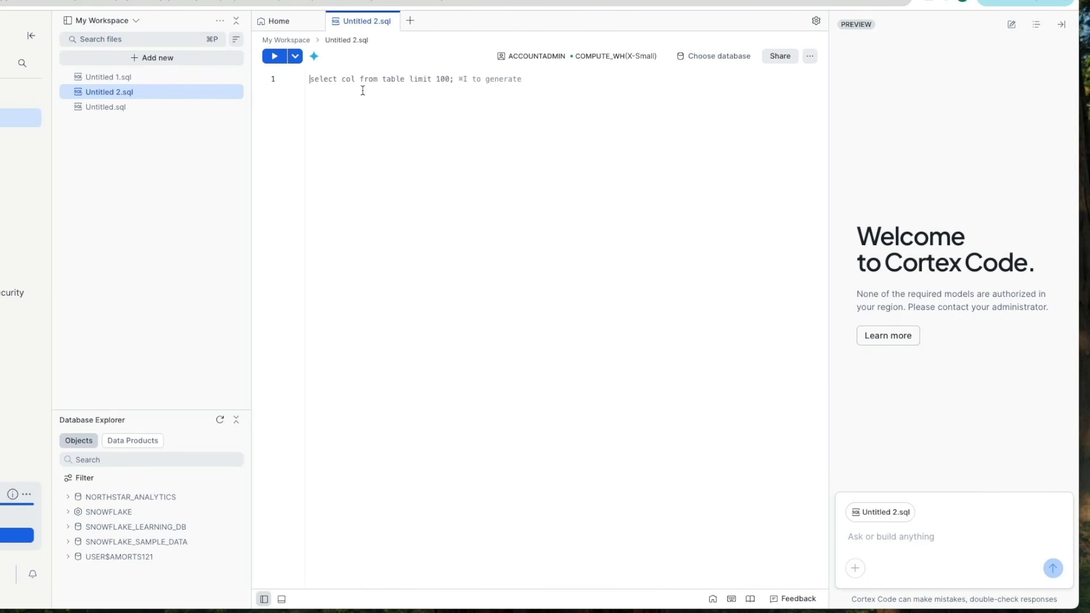
text(ALTER ACCOUNT SET CORTEX_ENABLED_CROSS_REGION = 'AWS_US';)
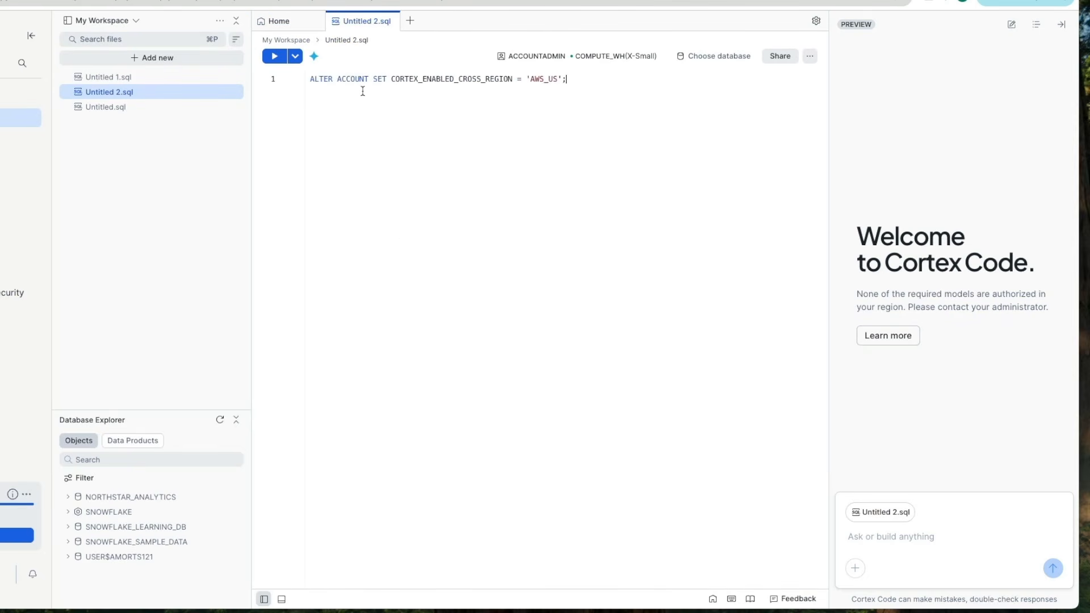
key(super+a)
key(super+Return)
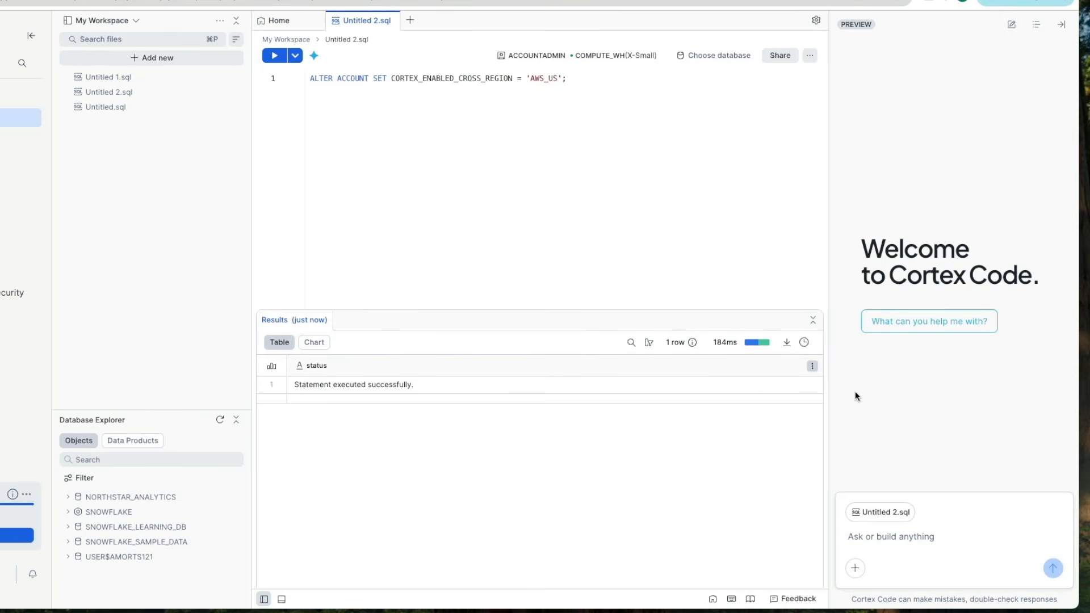
Step: Remove the Untitled 2.sql file from the Cortex Code chat context
mouse_move(903, 521)
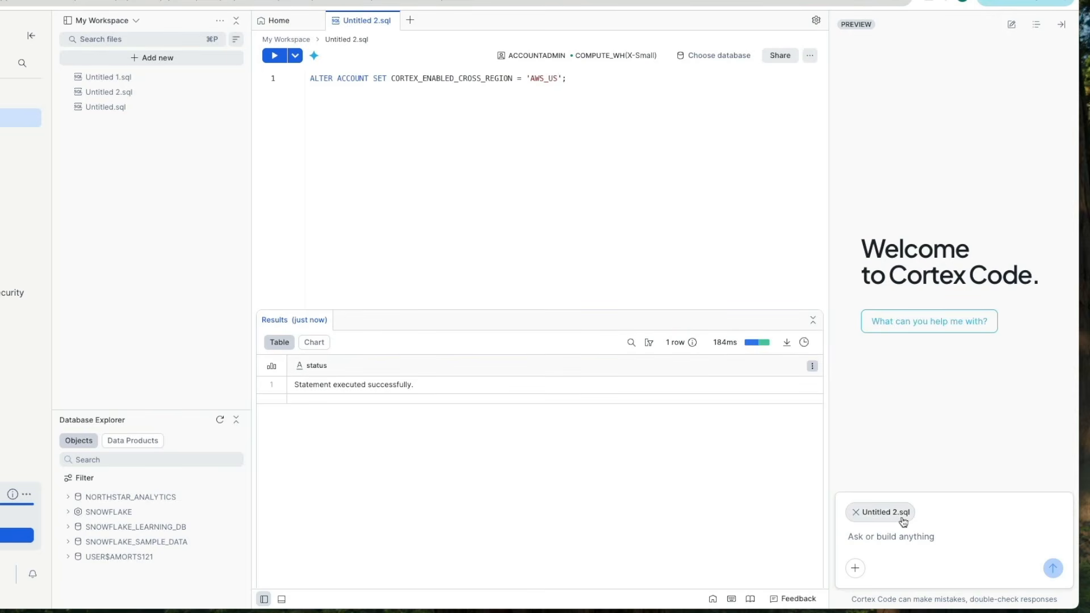
click(856, 513)
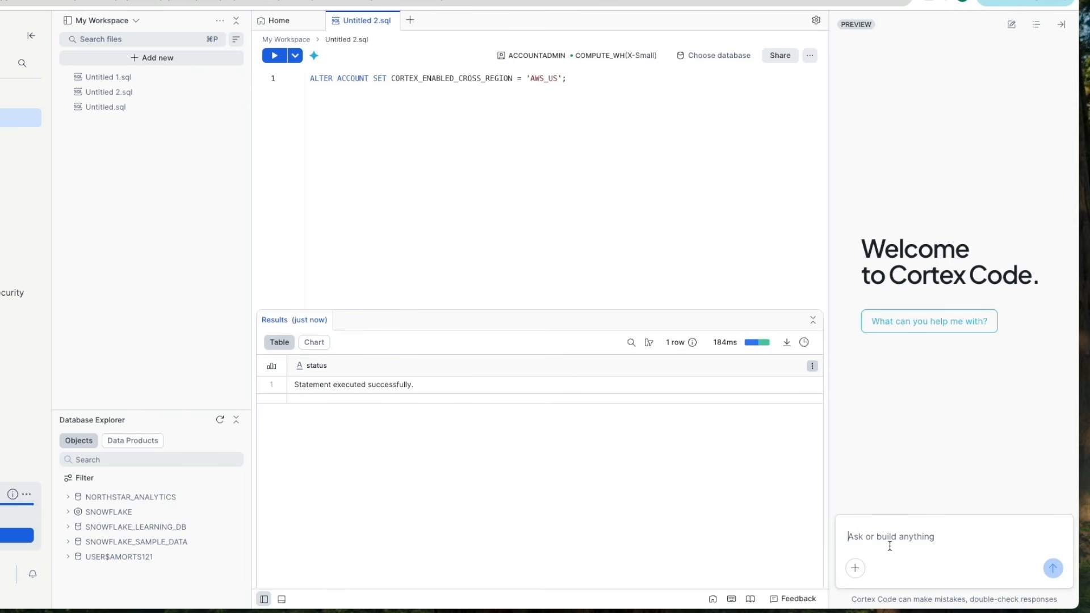
mouse_move(109, 507)
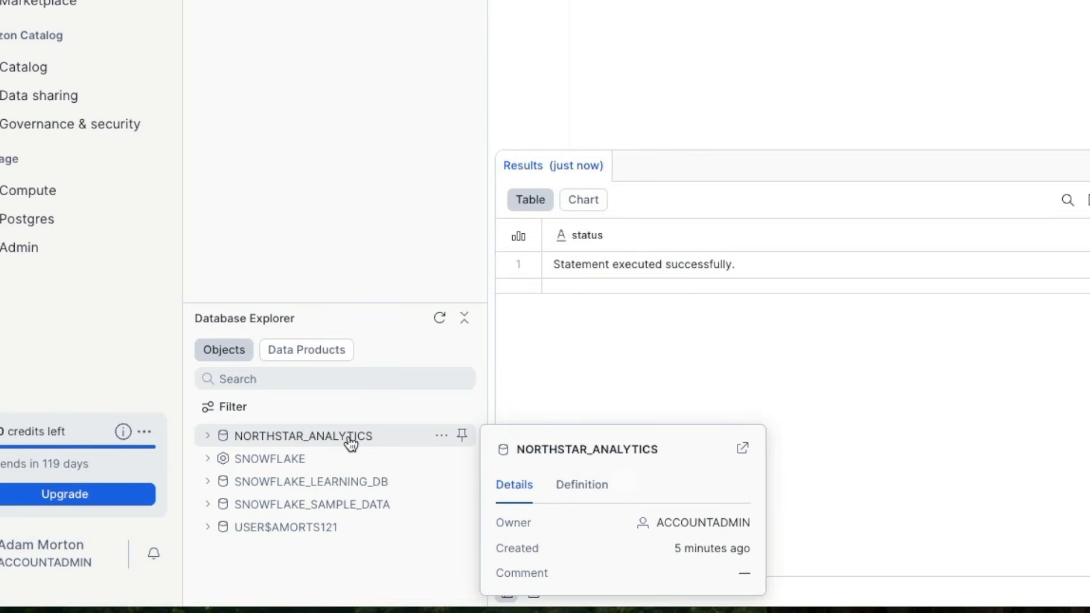
Step: Browse the tables of the NORTHSTAR schema in the NORTHSTAR_ANALYTICS database explorer tree
click(209, 438)
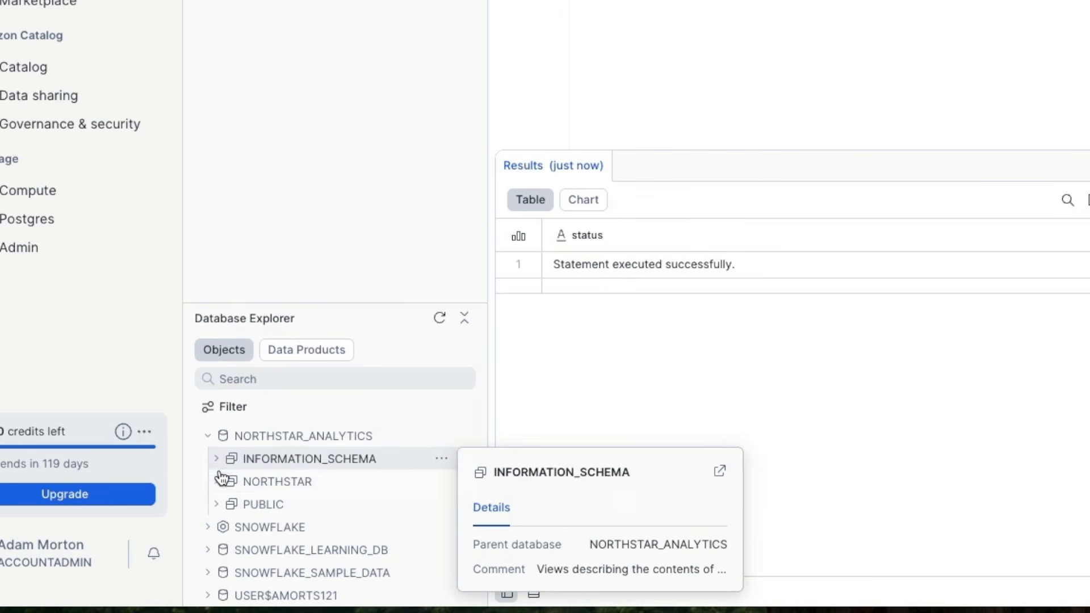
click(304, 487)
scroll(305, 496, down, 1)
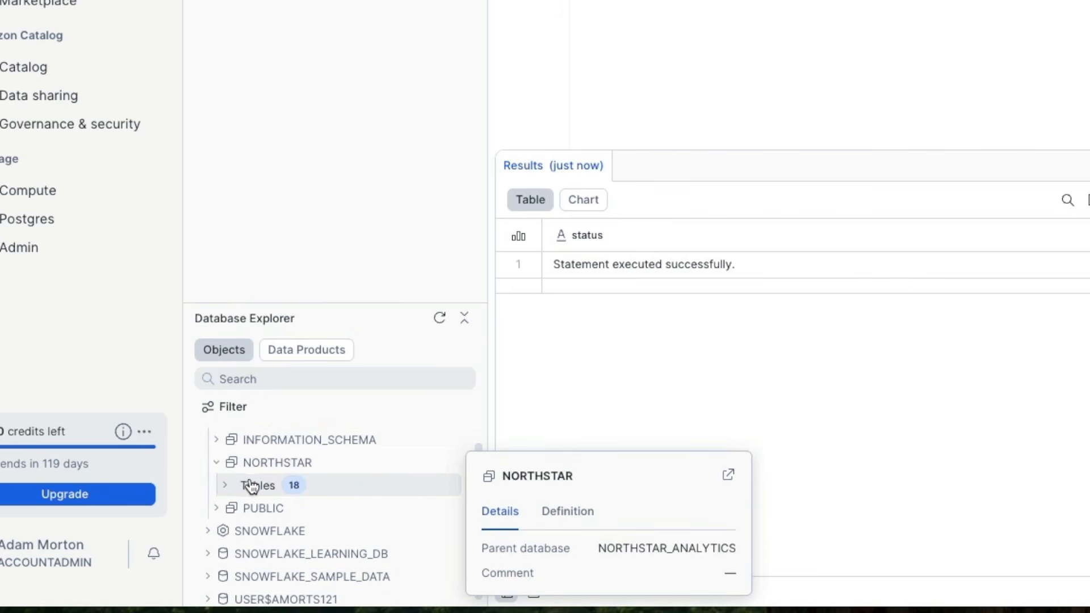
click(225, 486)
scroll(306, 484, down, 5)
drag(346, 305, 359, 1)
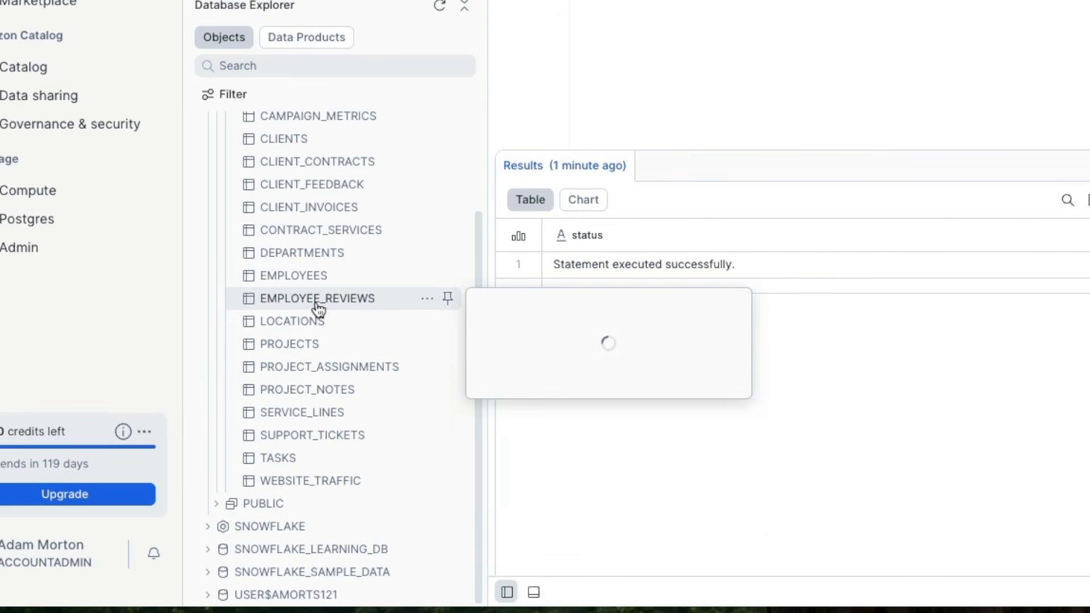
mouse_move(366, 343)
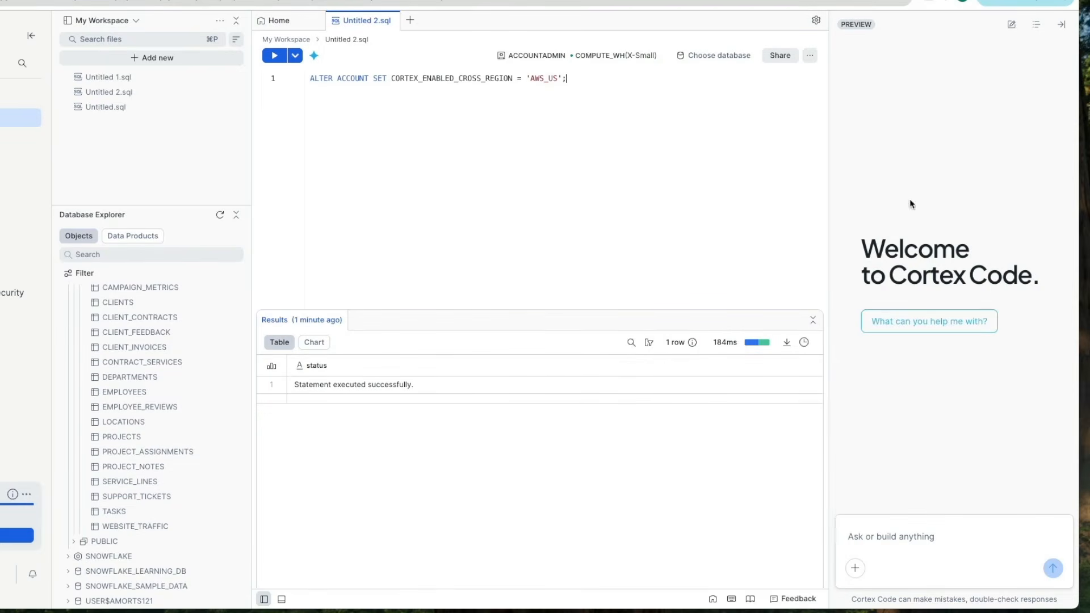
Step: Ask Cortex Code "What databases do I have access to?"
click(887, 533)
text(What databases do I have access to?)
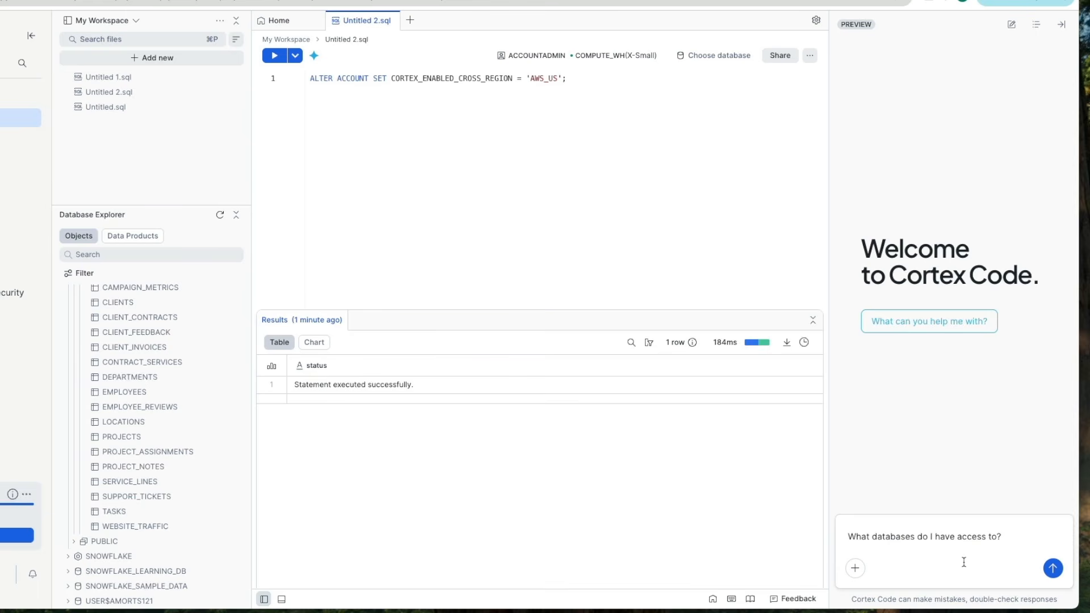
key(Return)
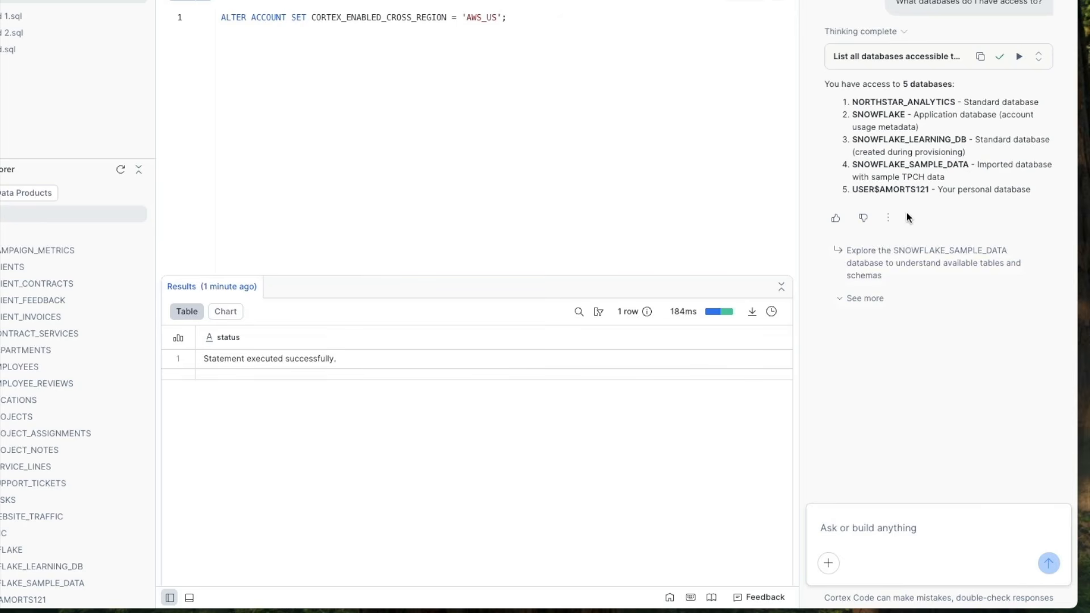
Step: Review Cortex Code's database answer and expand its thinking details
drag(852, 102, 1034, 103)
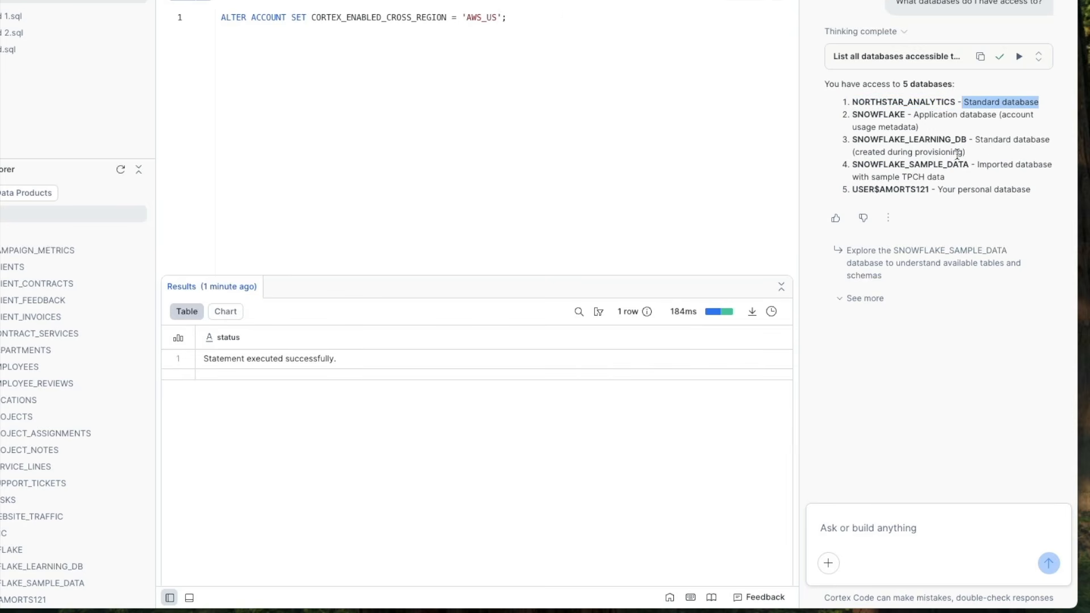
drag(830, 115, 1026, 232)
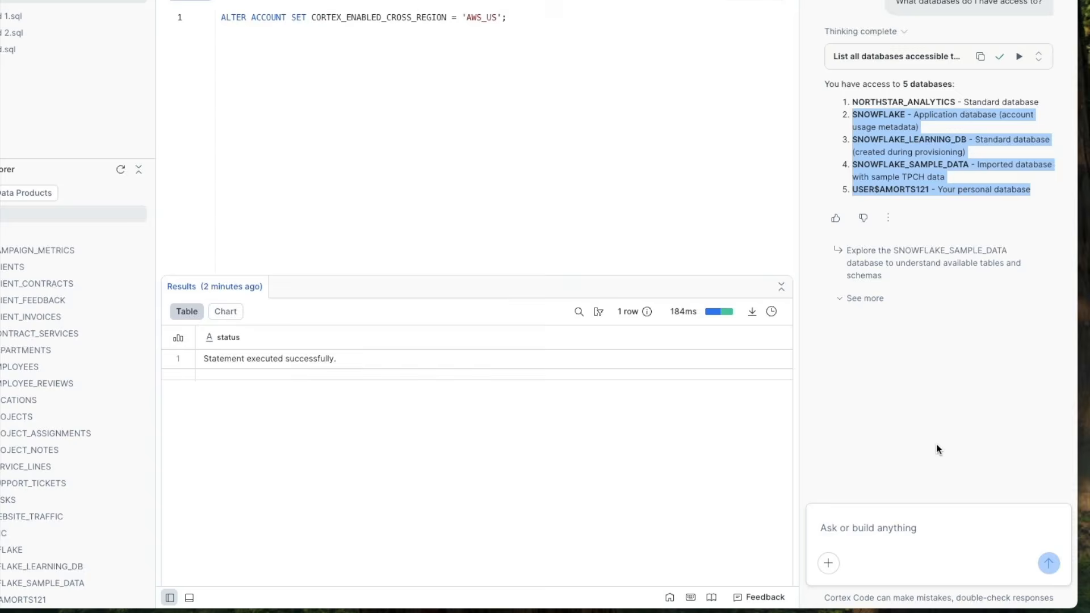
click(859, 31)
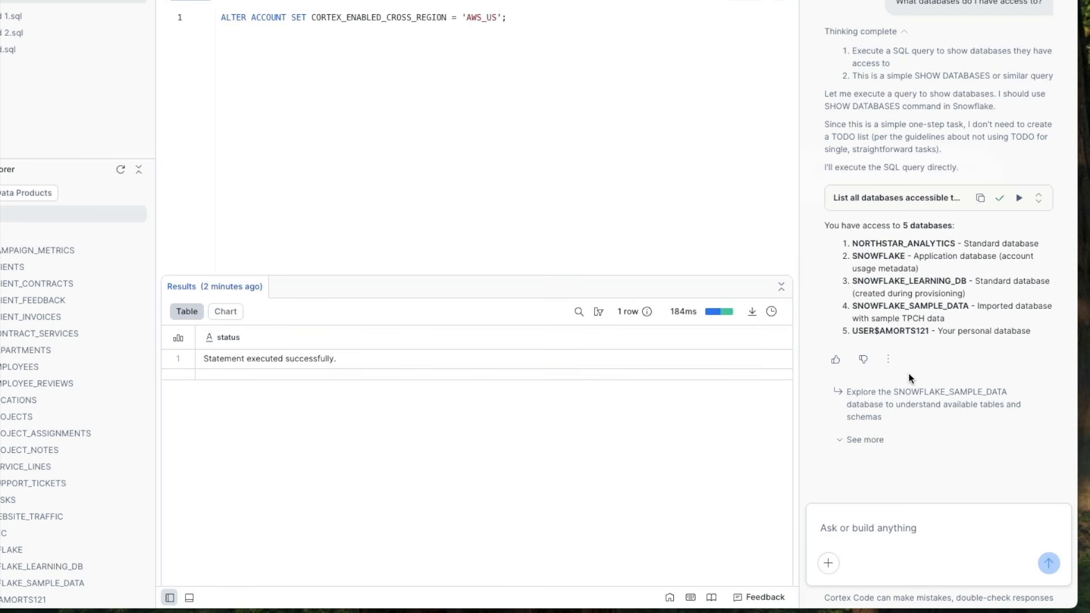
scroll(908, 39, down, 3)
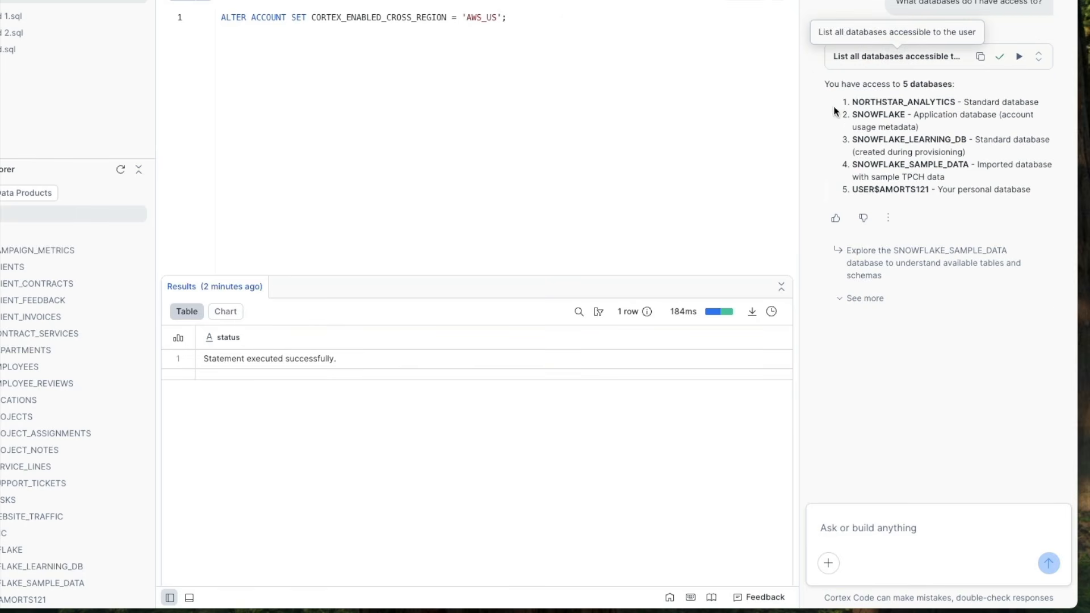
Step: Ask Cortex Code "Find all tables that have PII in them."
click(888, 522)
text(Find all tables that have PII in them.)
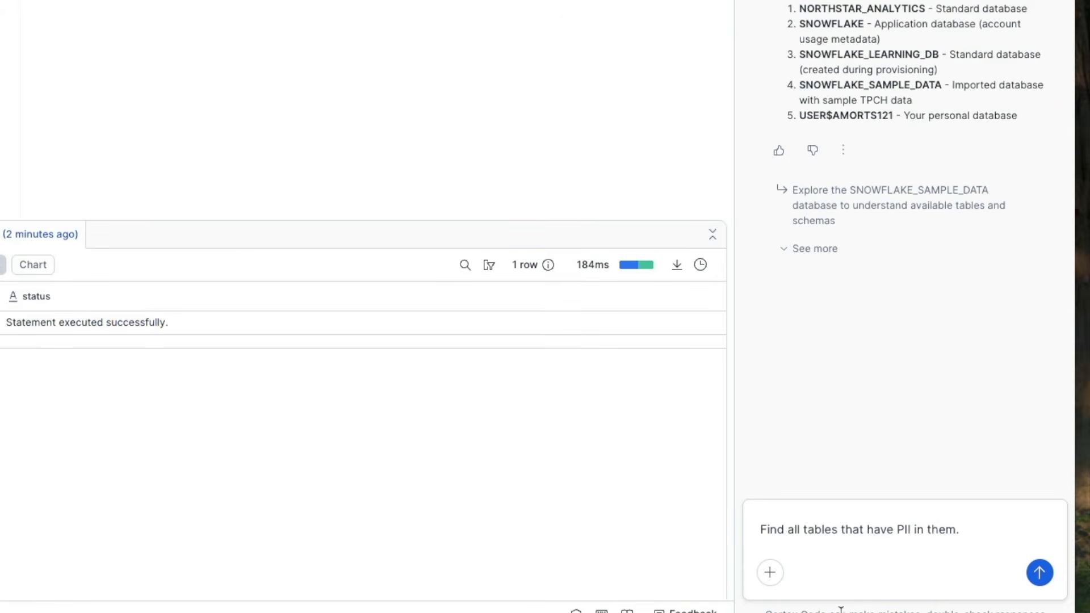
click(1039, 572)
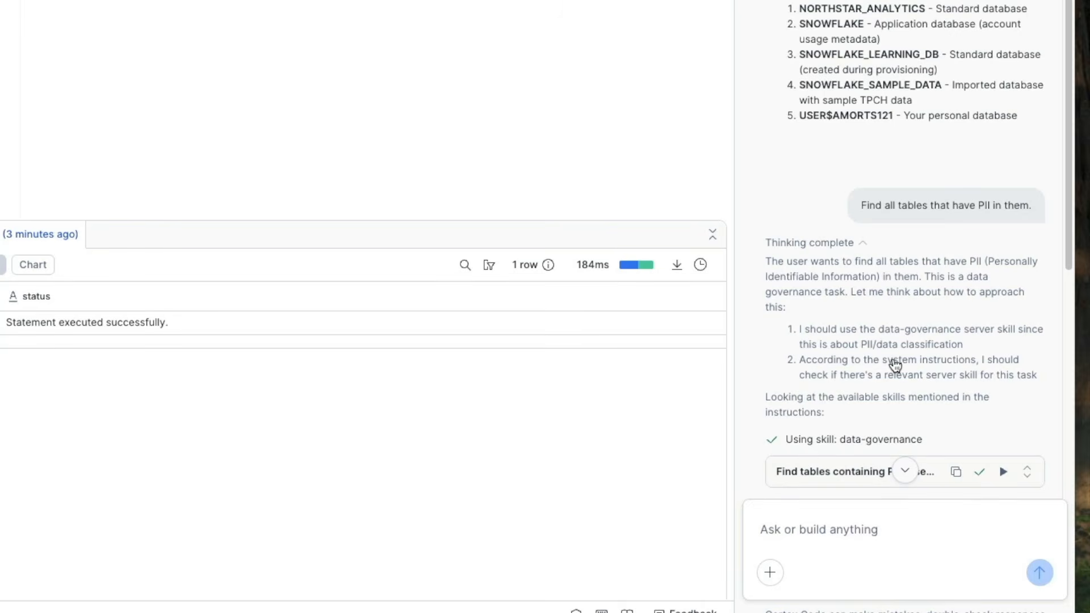
Step: Read through Cortex Code's reasoning and its response to the PII search
scroll(889, 381, down, 3)
scroll(889, 381, down, 3)
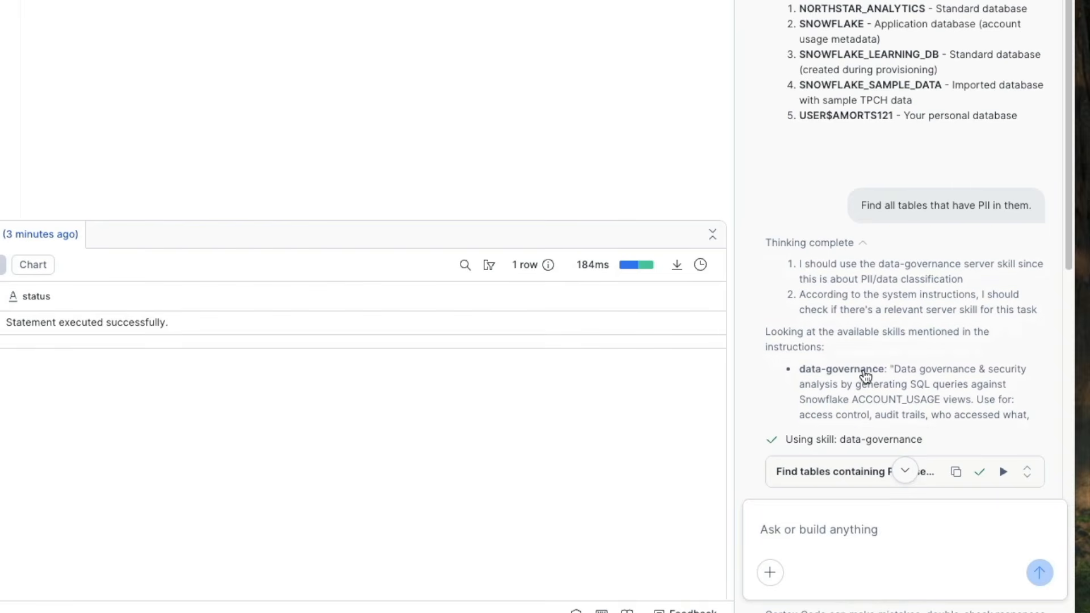
scroll(896, 341, down, 3)
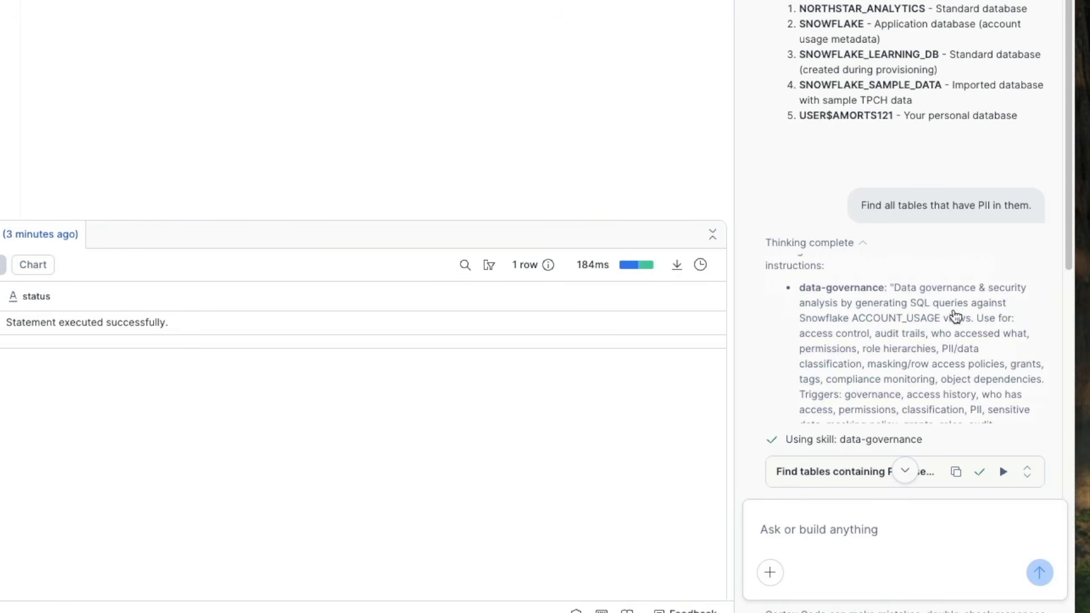
scroll(938, 329, down, 1)
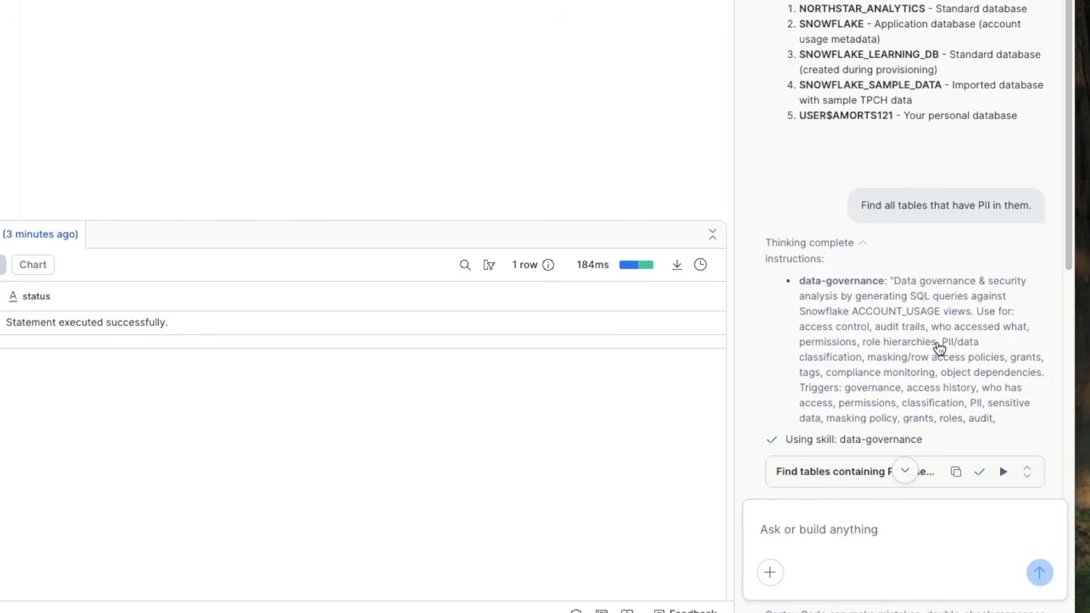
scroll(937, 347, down, 6)
drag(762, 159, 860, 179)
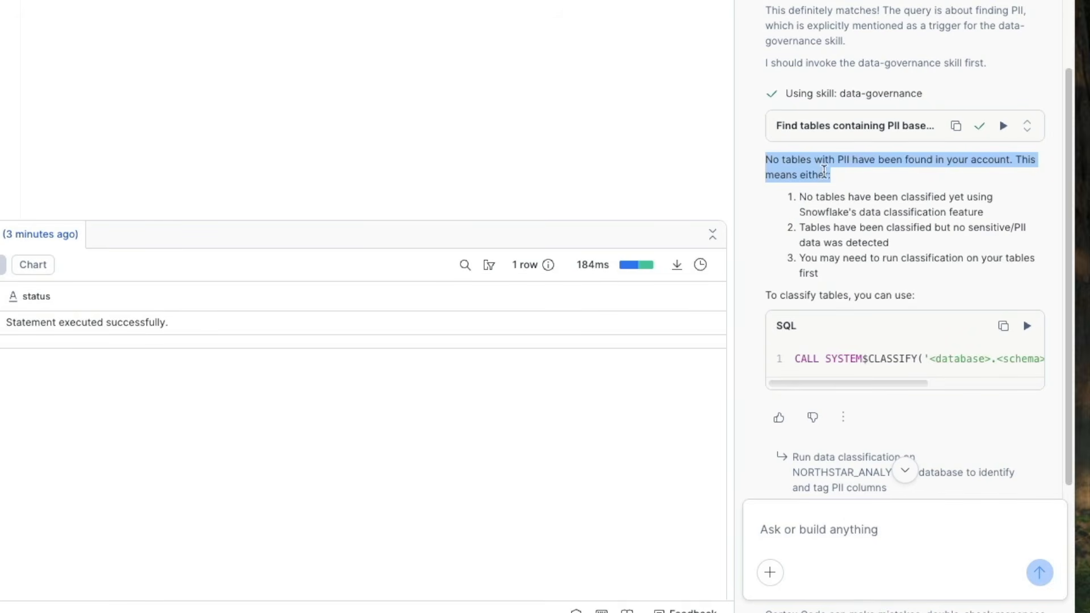
click(797, 167)
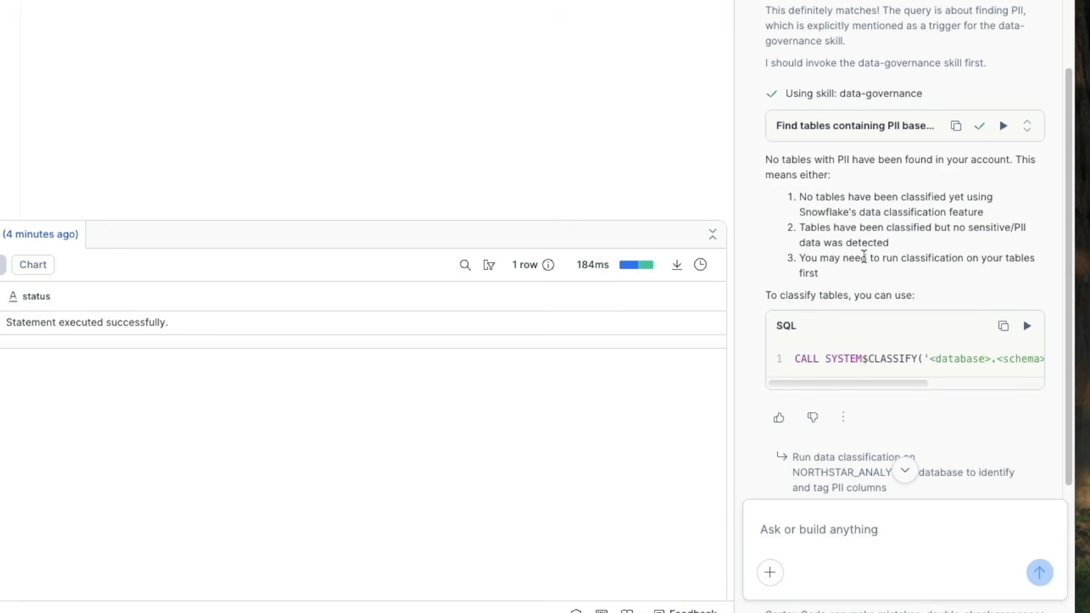
scroll(806, 213, down, 1)
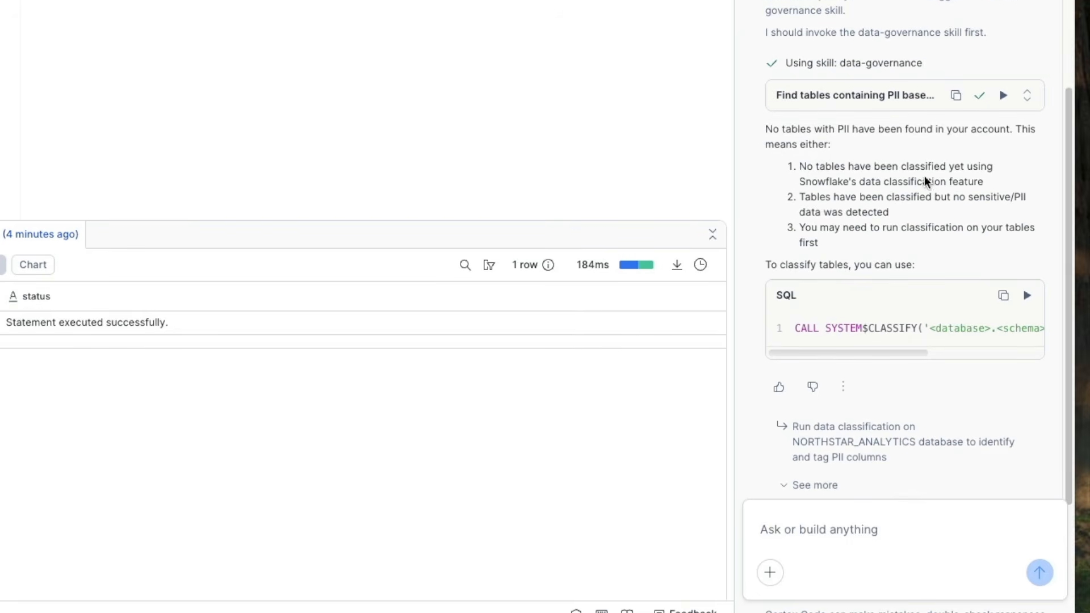
drag(989, 182, 901, 218)
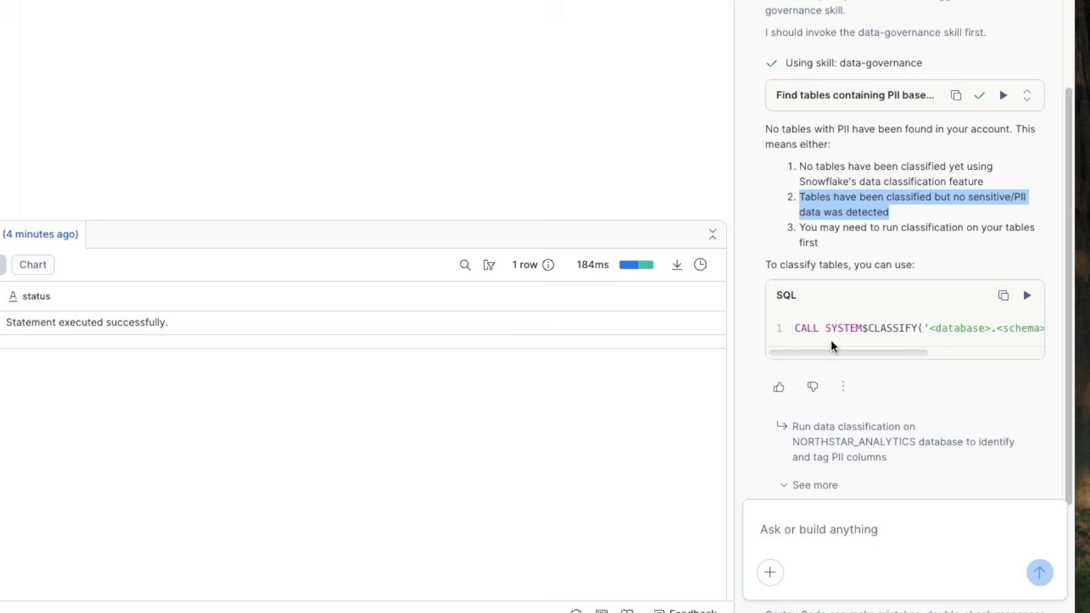
scroll(901, 400, down, 1)
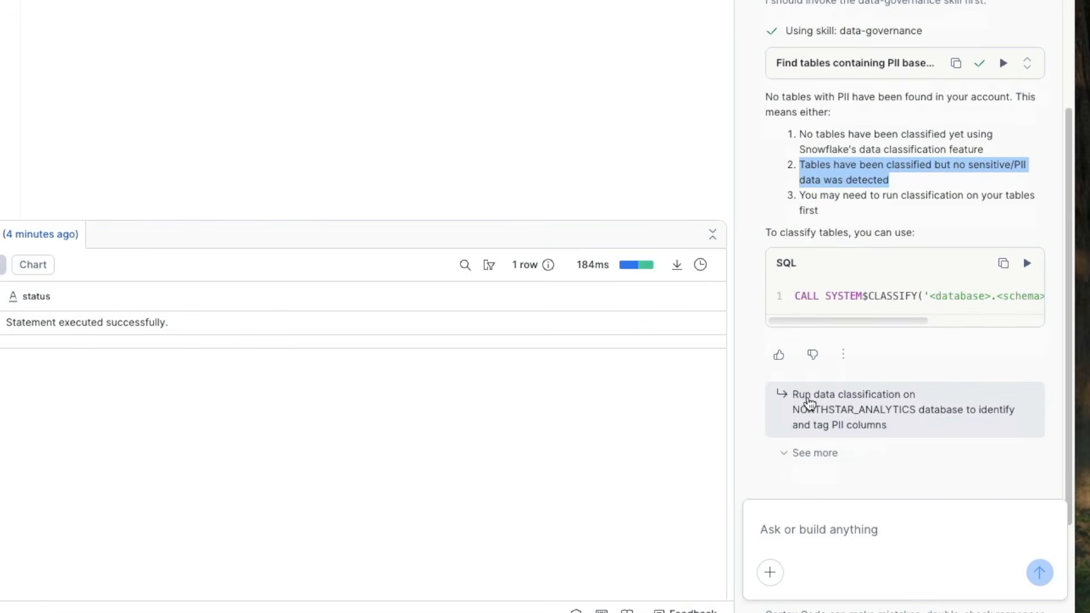
Step: Send the suggested prompt "Run data classification on NORTHSTAR_ANALYTICS database to identify and tag PII columns"
click(843, 423)
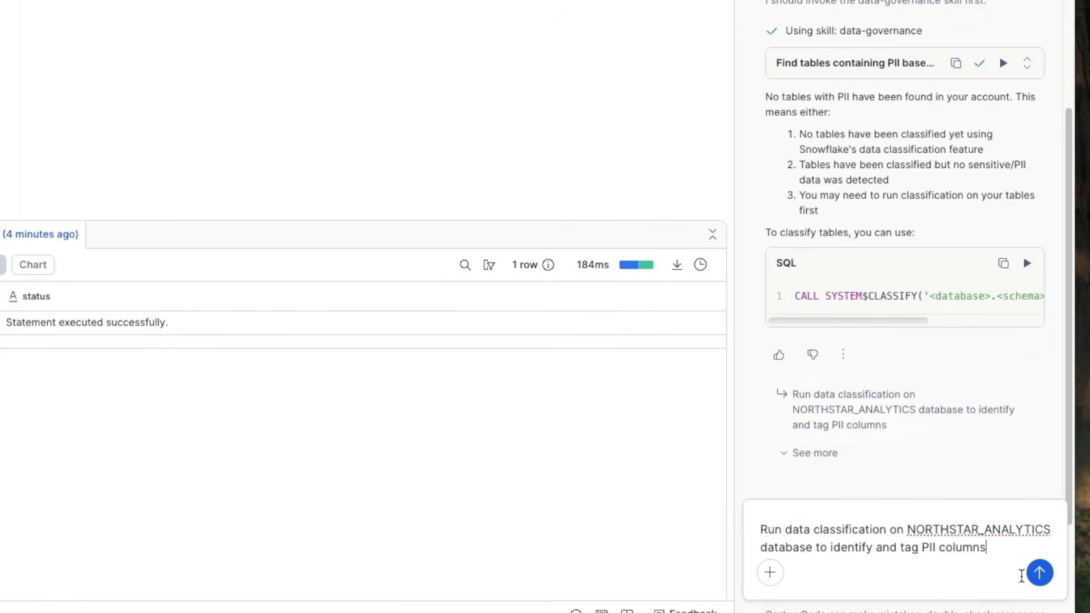
drag(762, 525, 991, 546)
click(997, 548)
click(1040, 573)
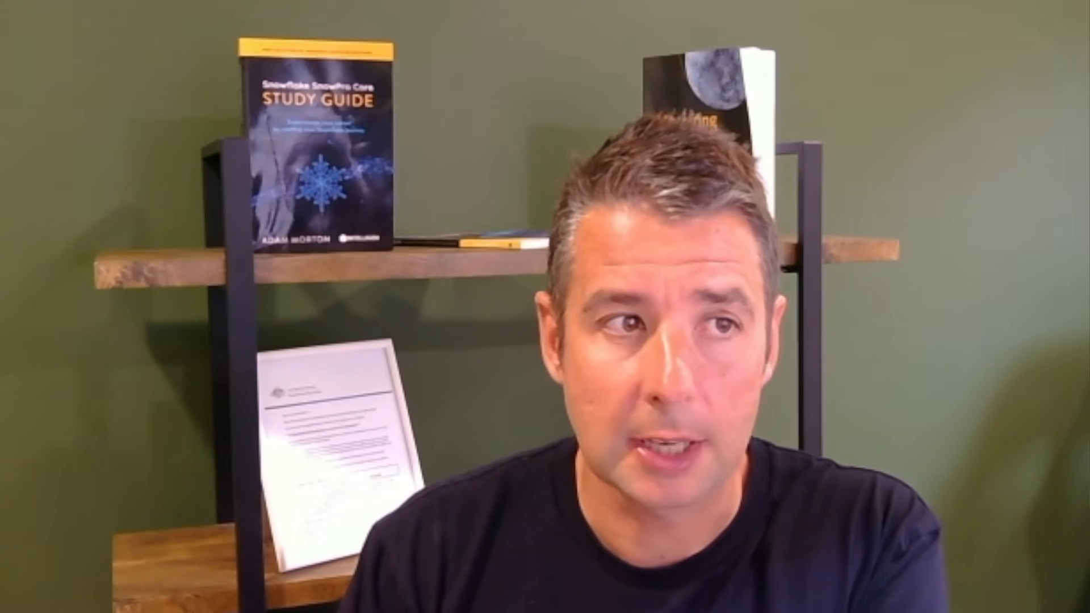
Step: Approve Cortex Code's classification commands for the EMPLOYEE_REVIEWS, CLIENT_CONTRACTS, EMPLOYEES, CLIENT_FEEDBACK and CLIENTS tables
drag(873, 243, 1013, 274)
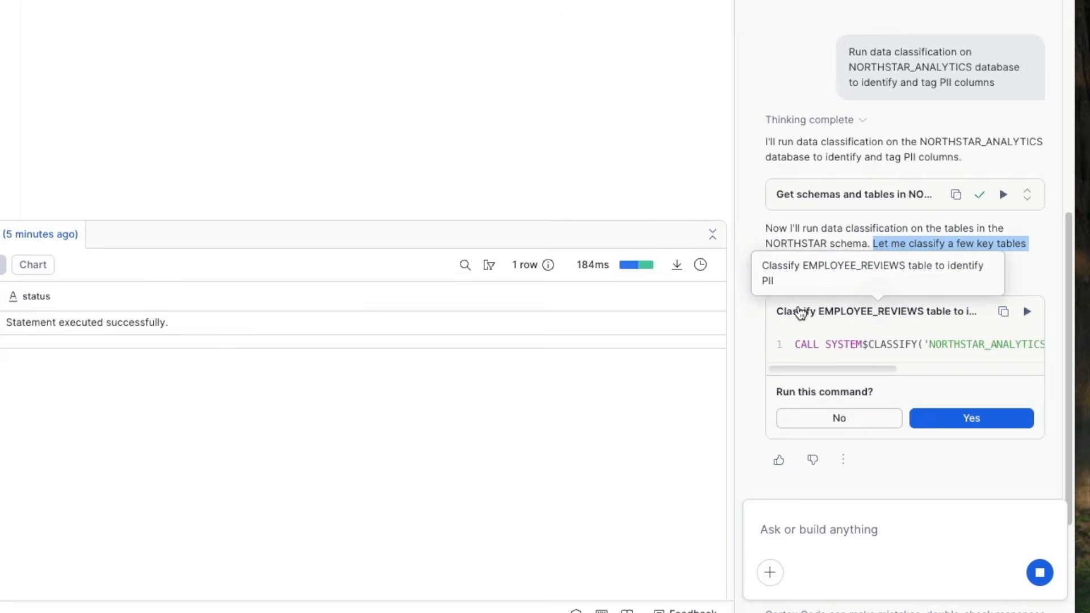
drag(857, 369, 831, 379)
click(966, 418)
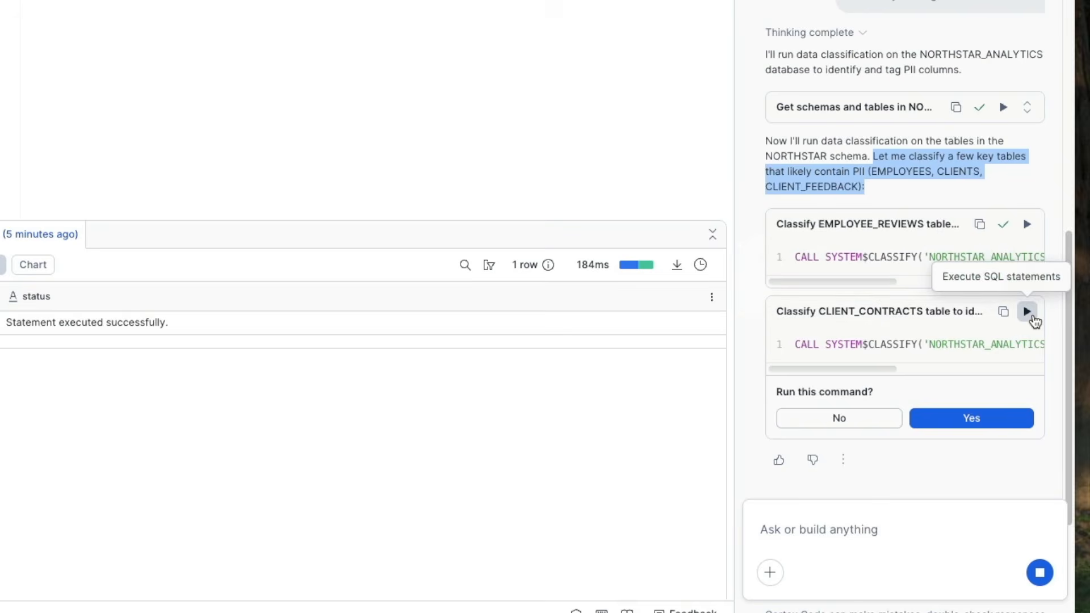
click(1028, 312)
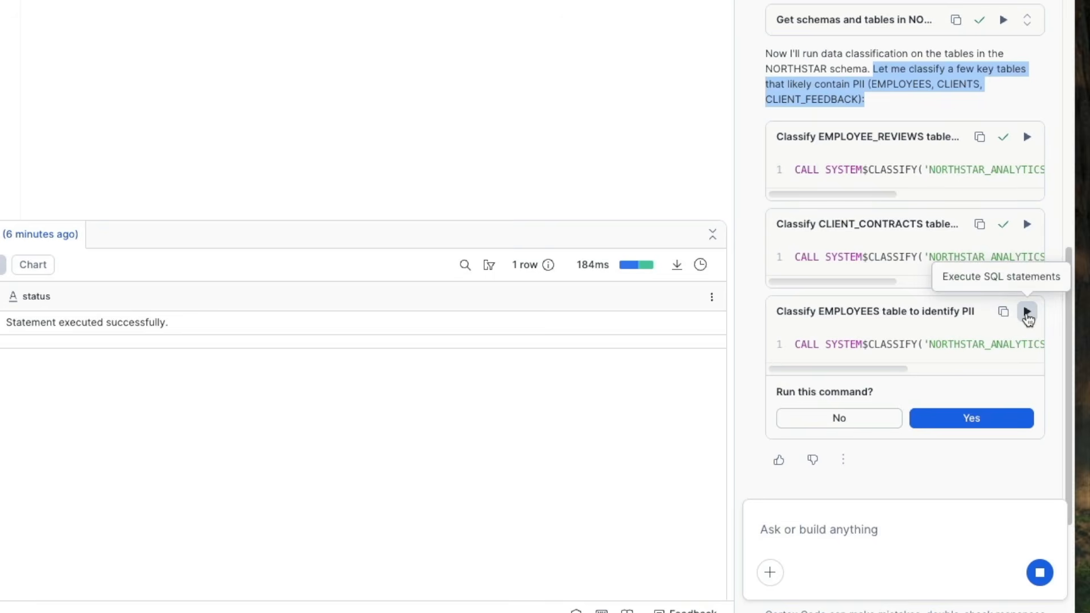
click(1028, 315)
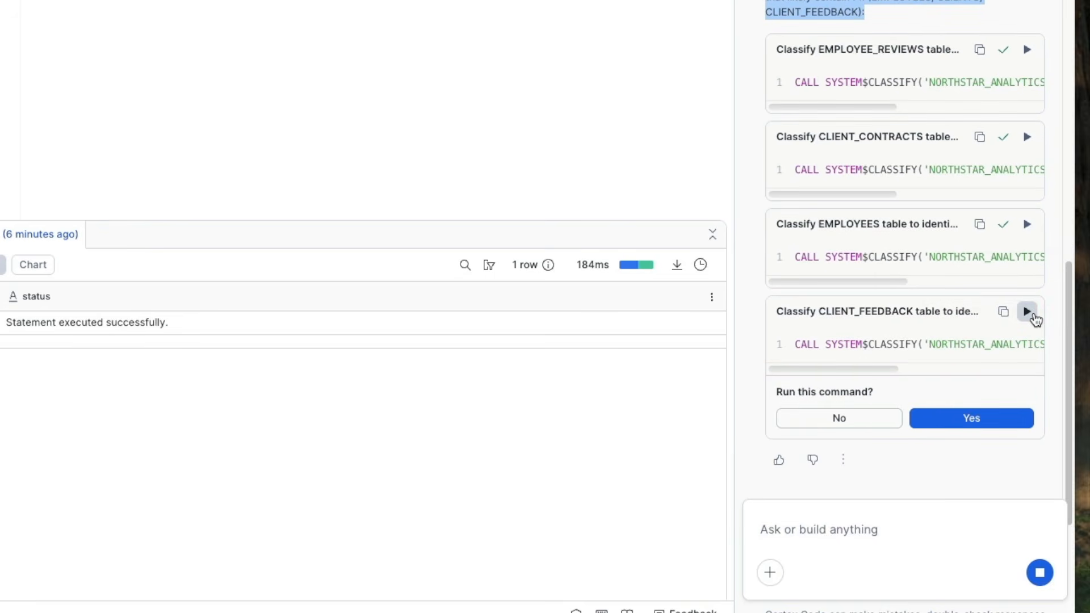
click(1028, 312)
click(1028, 312)
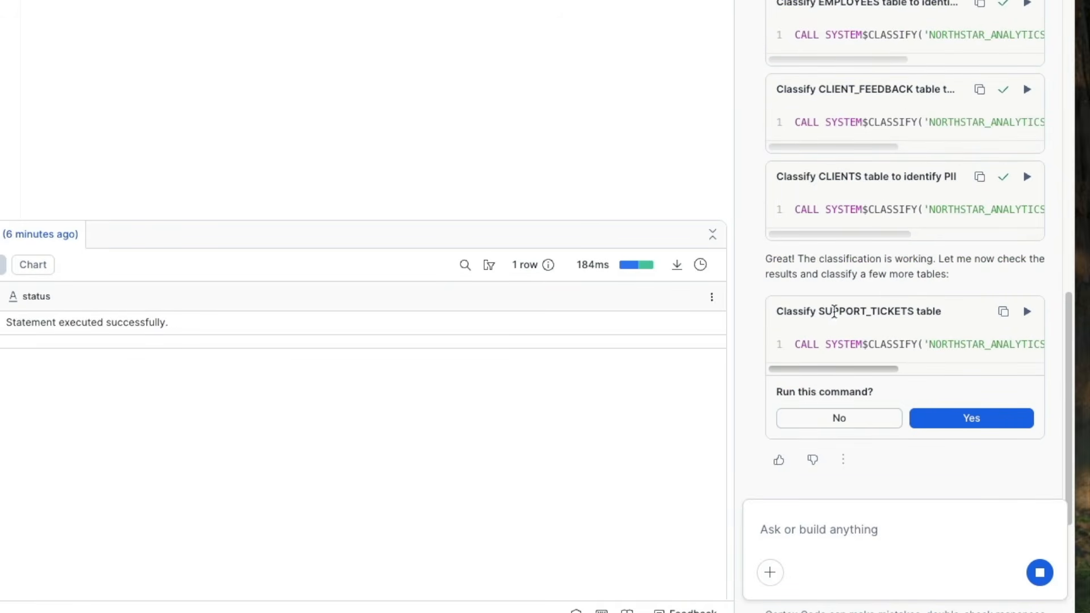
Step: Decline Cortex Code's classification commands for the SUPPORT_TICKETS and CAMPAIGNS tables
click(871, 417)
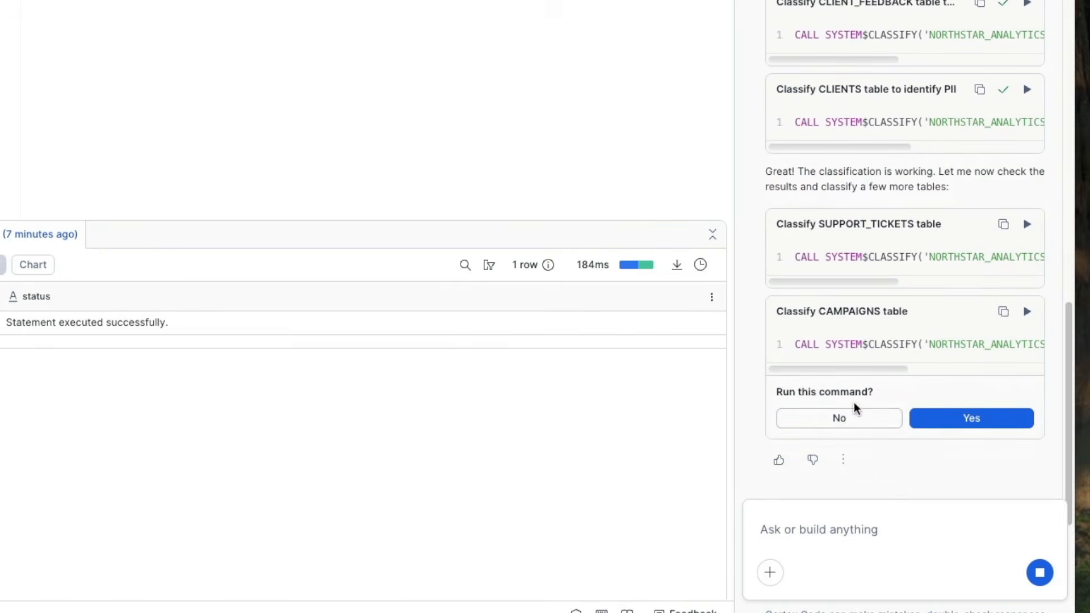
click(854, 412)
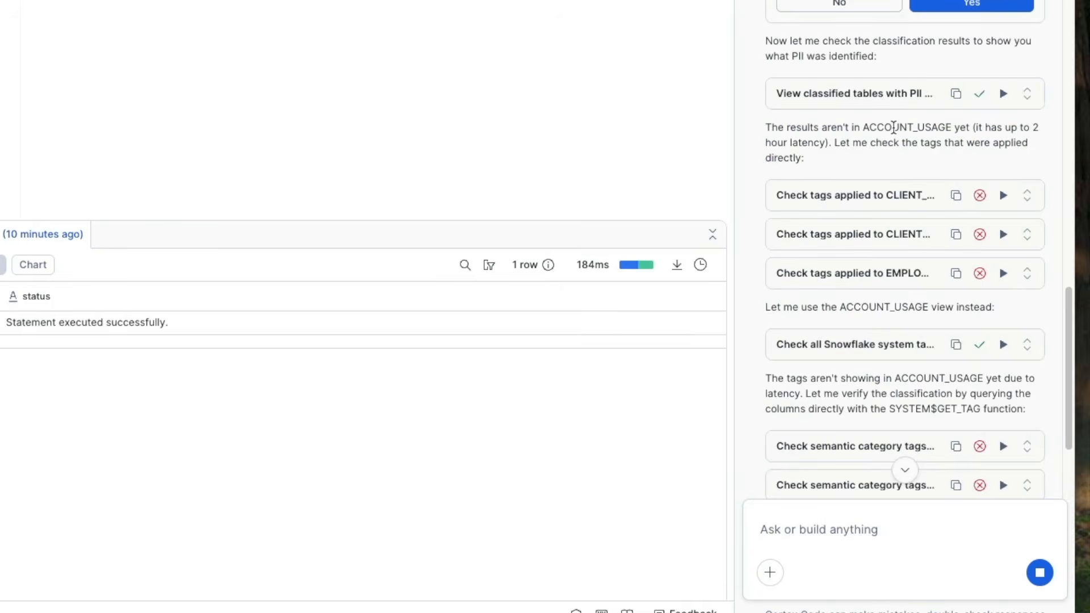
Step: Read through Cortex Code's tag checks and its summary of PII classification results for the NORTHSTAR_ANALYTICS tables
drag(863, 127, 948, 125)
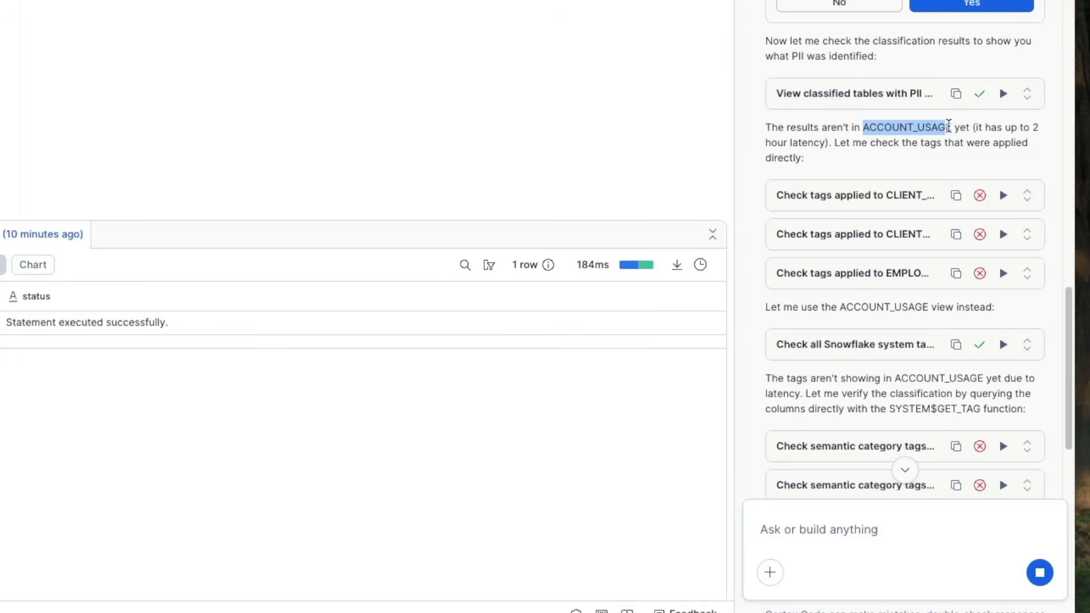
mouse_move(979, 200)
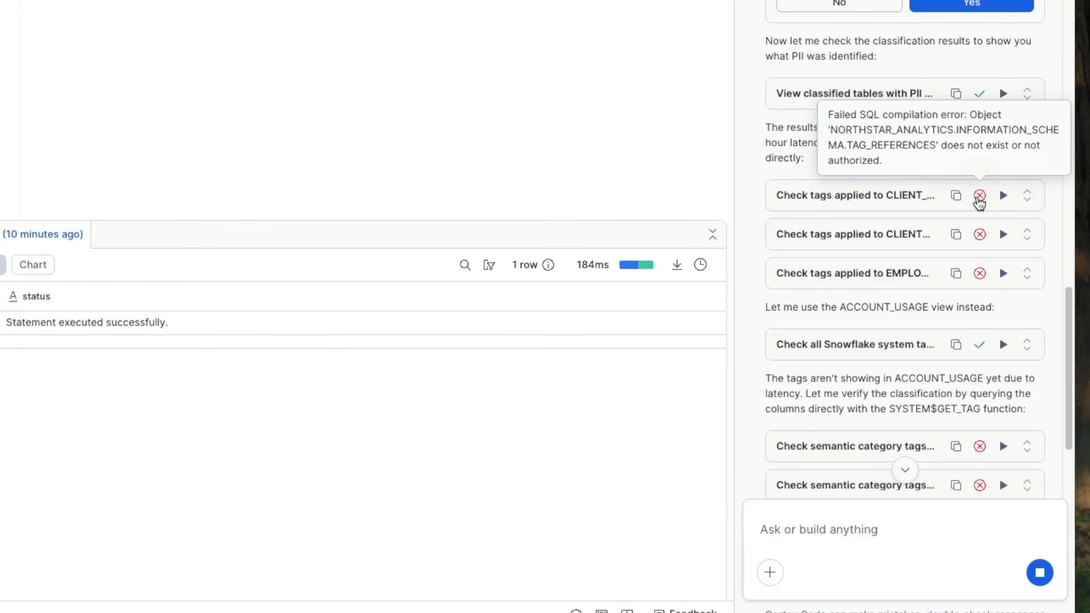
mouse_move(980, 234)
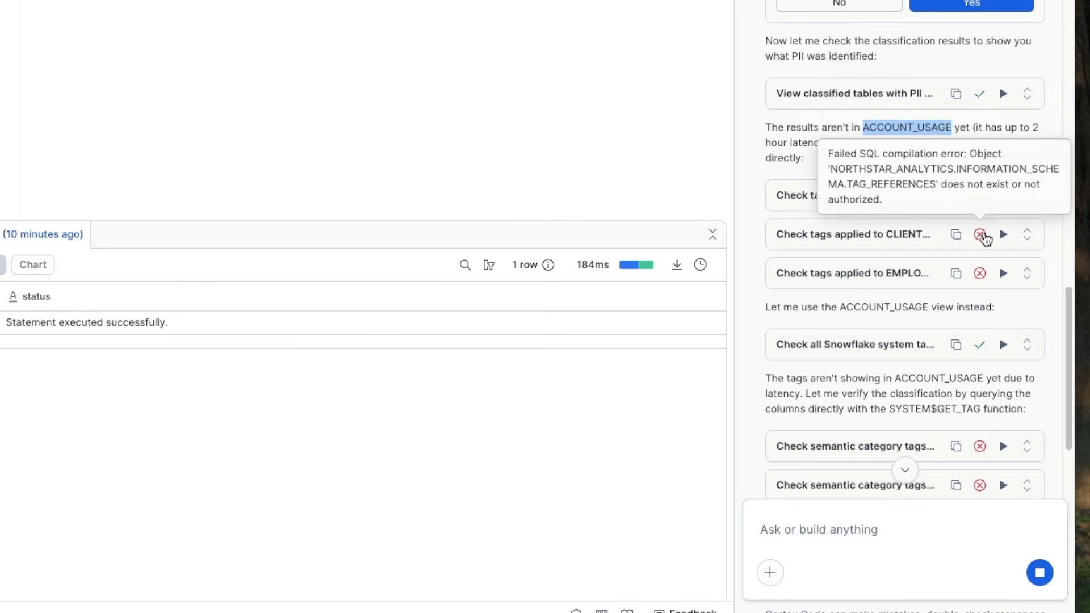
mouse_move(988, 282)
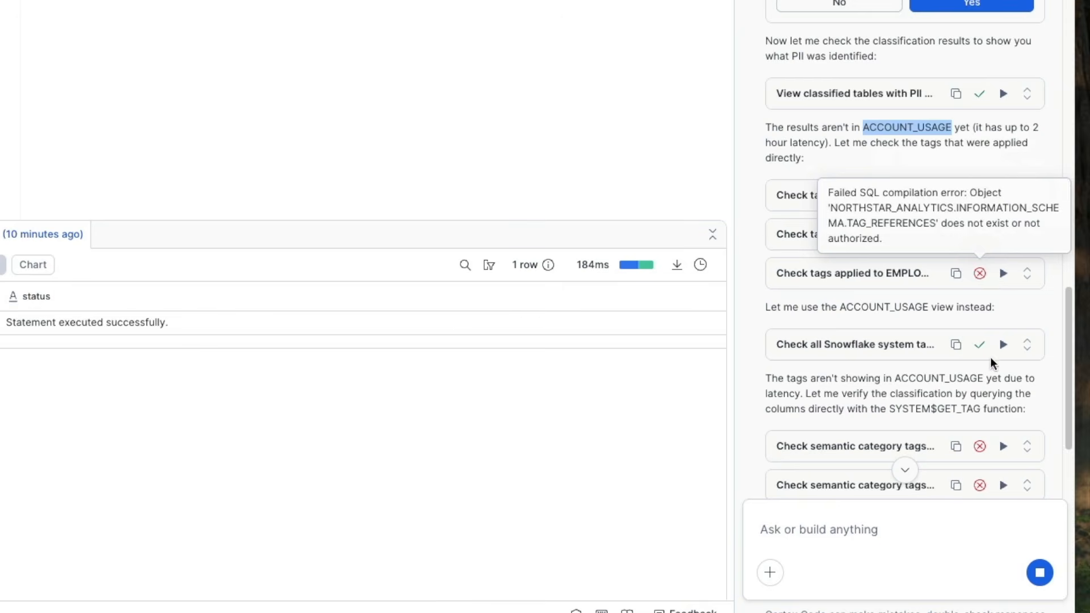
scroll(924, 389, down, 1)
scroll(922, 386, down, 3)
scroll(963, 314, down, 2)
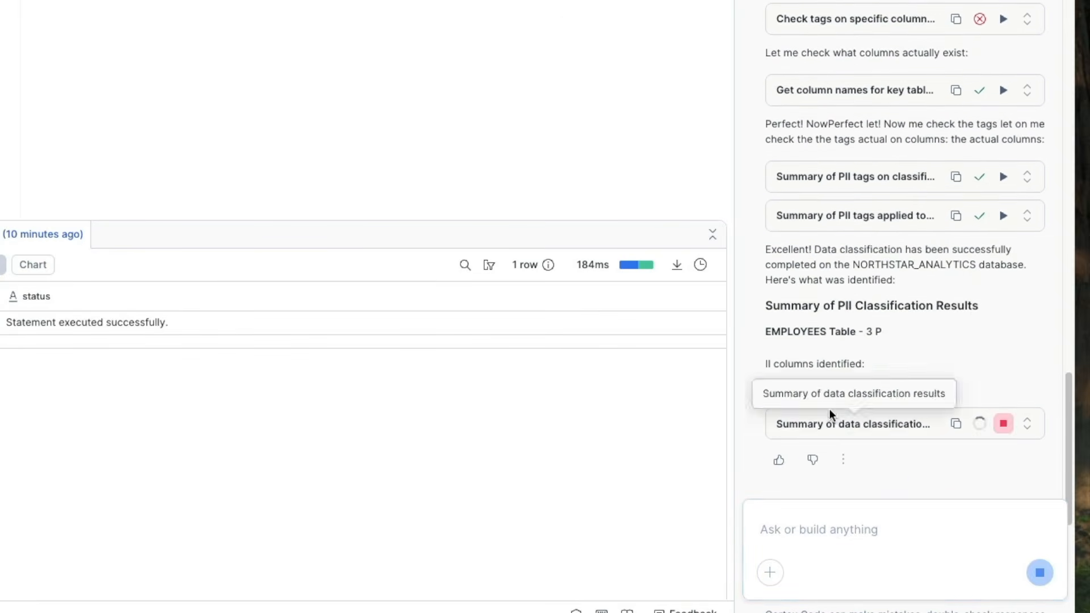
scroll(854, 380, up, 5)
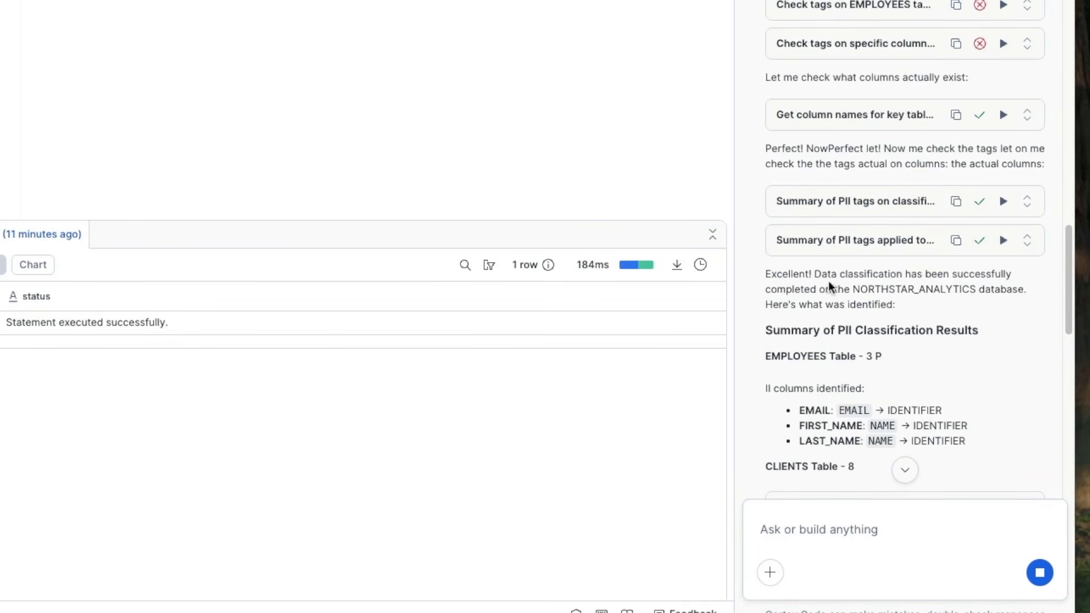
scroll(836, 328, down, 2)
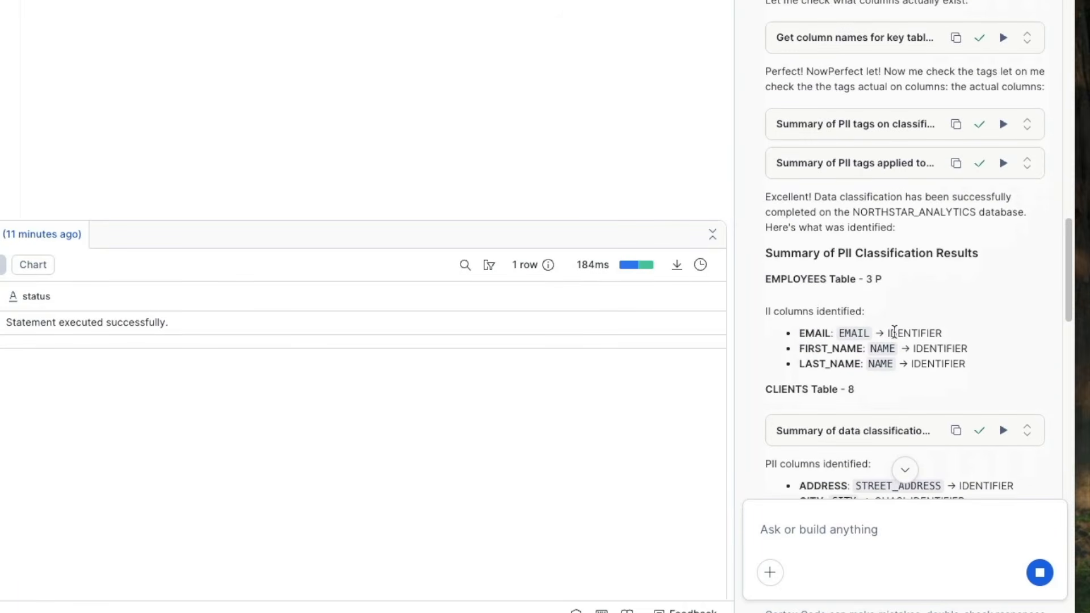
drag(901, 332, 968, 350)
drag(899, 365, 968, 365)
scroll(823, 318, down, 6)
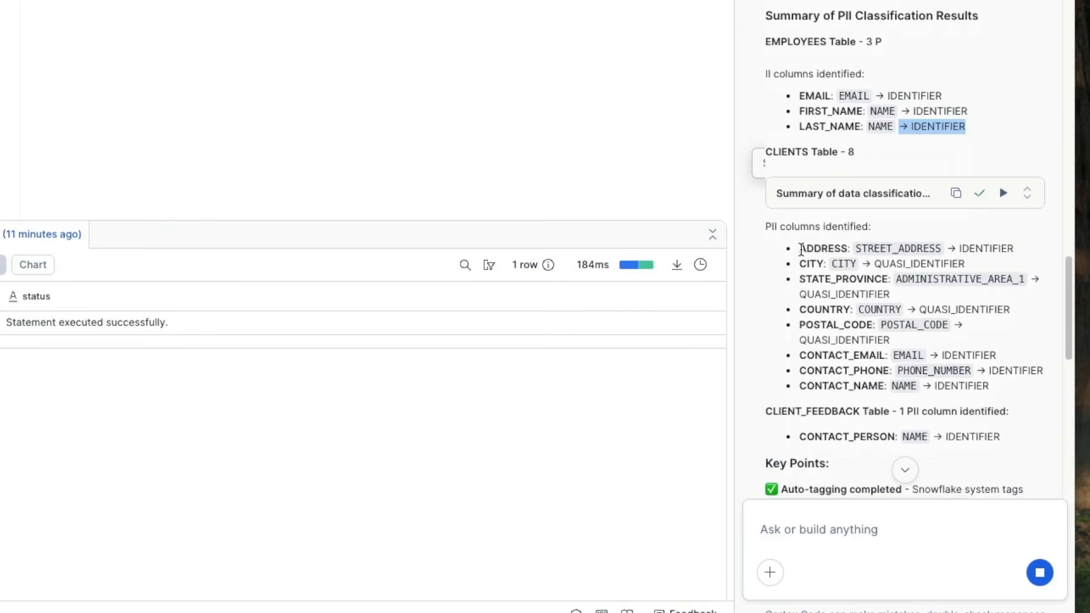
scroll(924, 401, down, 2)
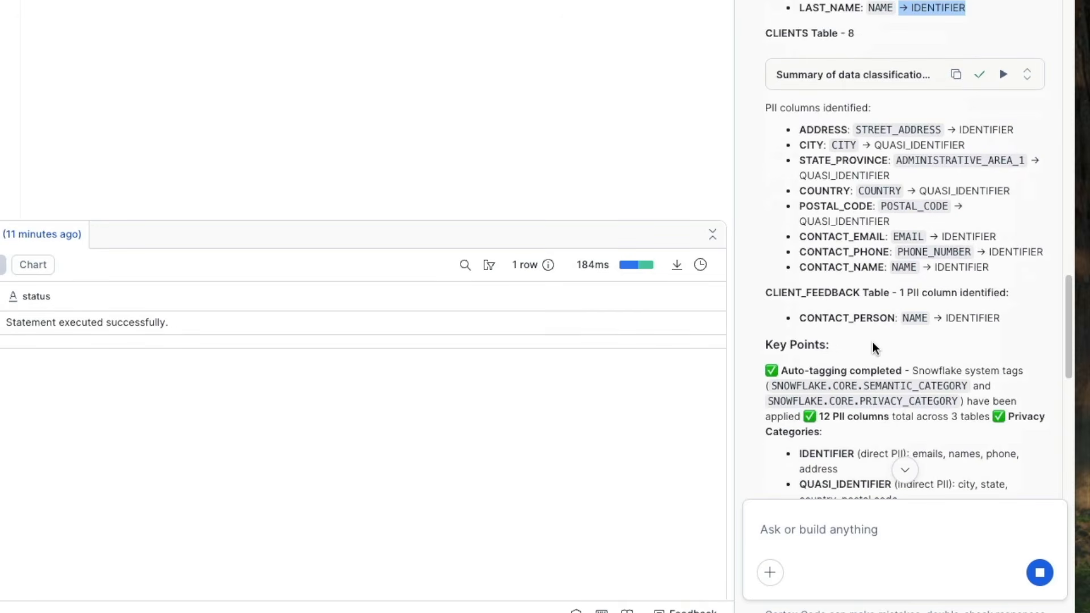
scroll(870, 340, down, 2)
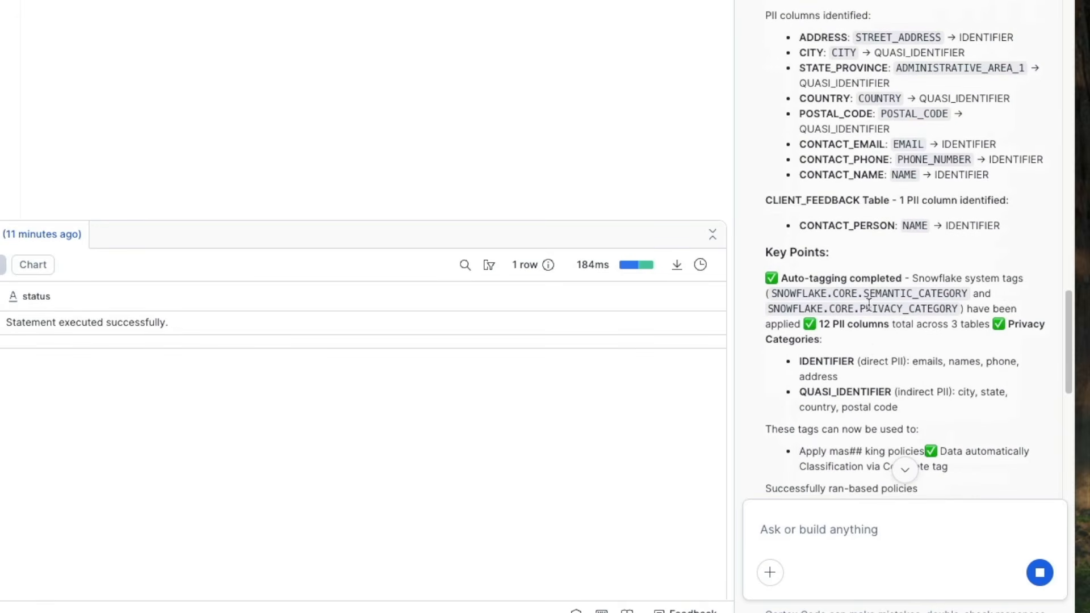
scroll(917, 385, down, 10)
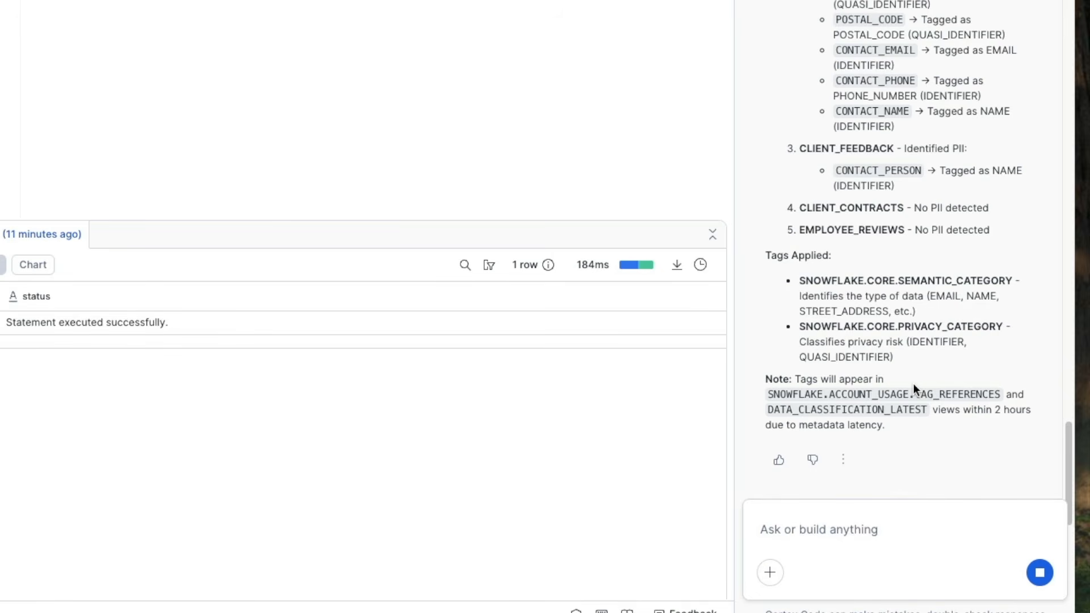
Step: Ask Cortex Code "List every table tagged PII = TRUE in NORTHSTAR_ANALYTICS"
click(891, 537)
text(List every table tagged PII = TRUE in NORTHSTAR_ANALYTICS)
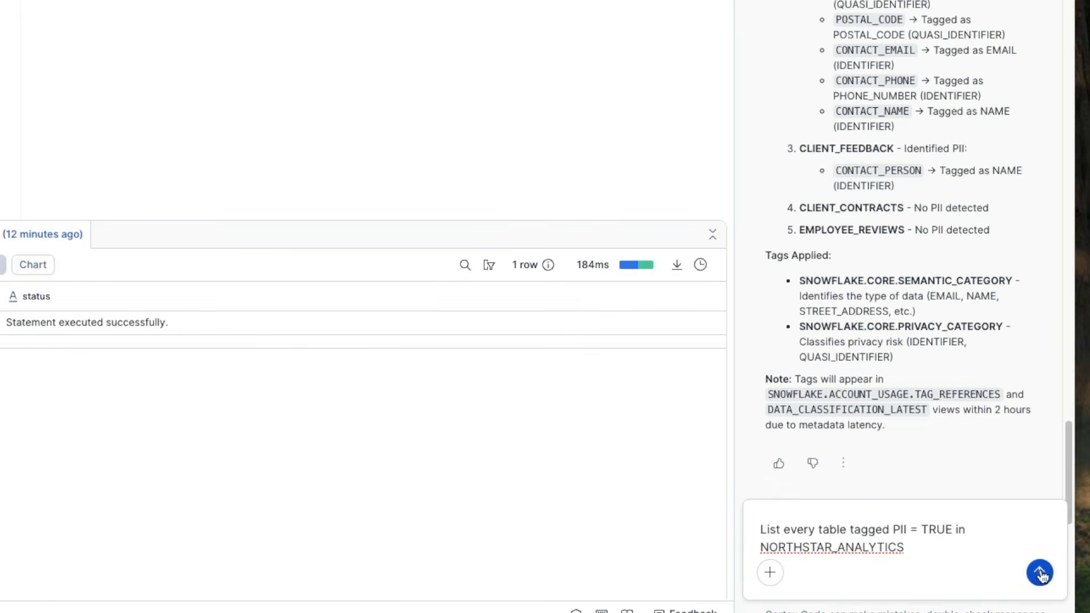
key(Return)
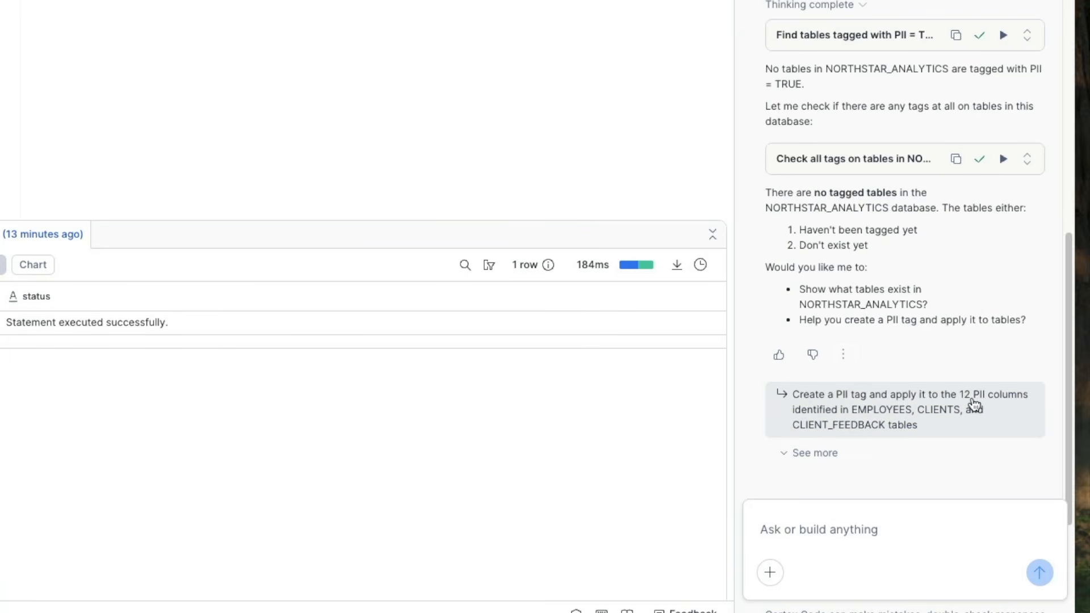
Step: Send the suggested prompt "Create a PII tag and apply it to the 12 PII columns identified in EMPLOYEES, CLIENTS, and CLIENT_FEEDBACK tables"
click(893, 421)
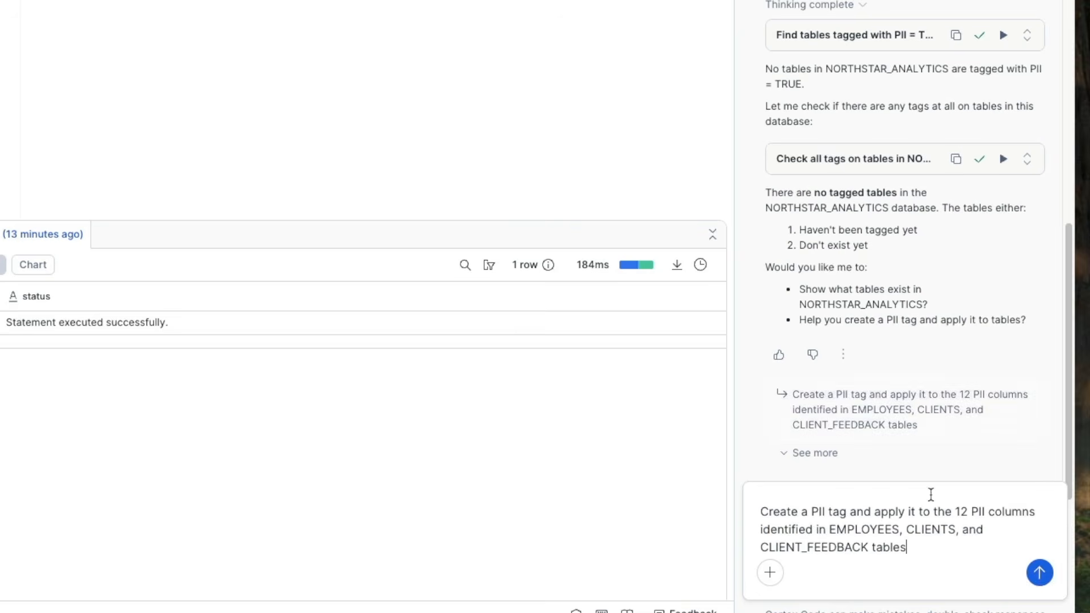
click(1039, 572)
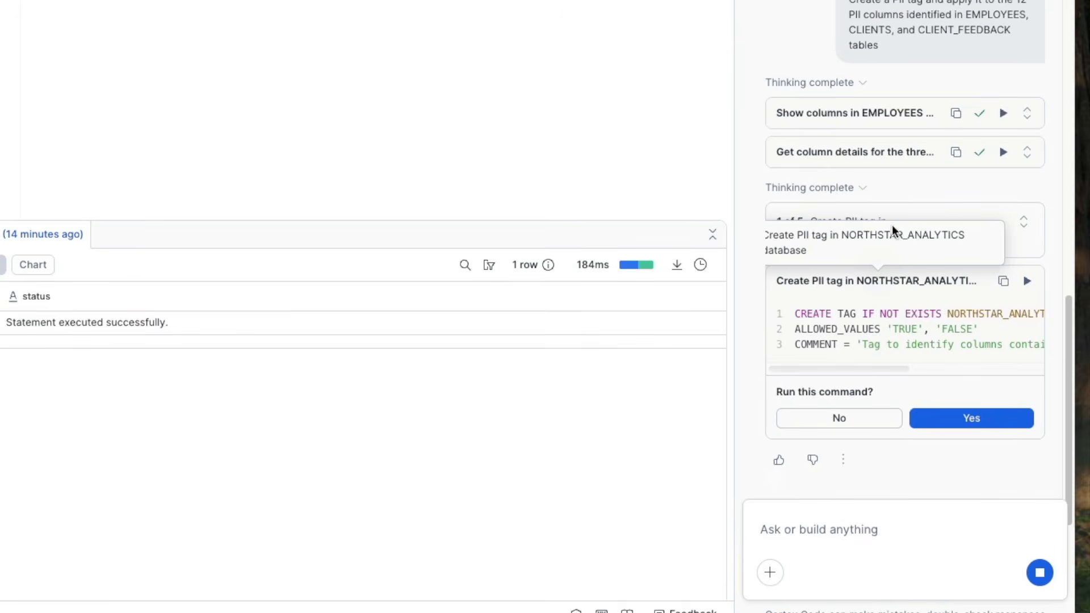
Step: Approve Cortex Code's command creating the PII tag in the NORTHSTAR_ANALYTICS database
mouse_move(874, 366)
mouse_down()
mouse_move(1021, 363)
mouse_move(867, 362)
mouse_up()
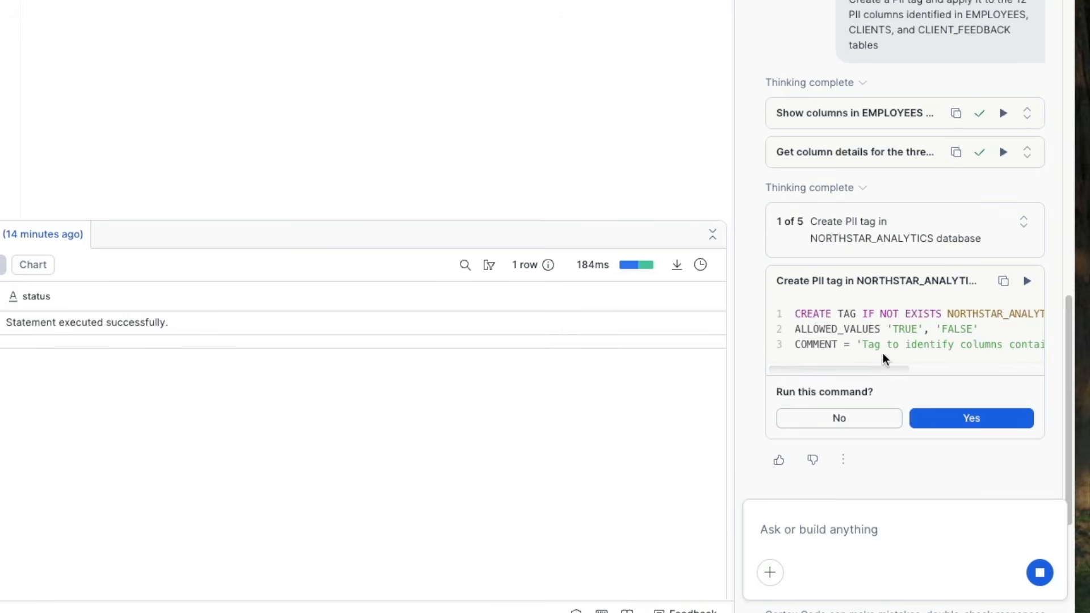
drag(894, 367, 822, 369)
click(918, 421)
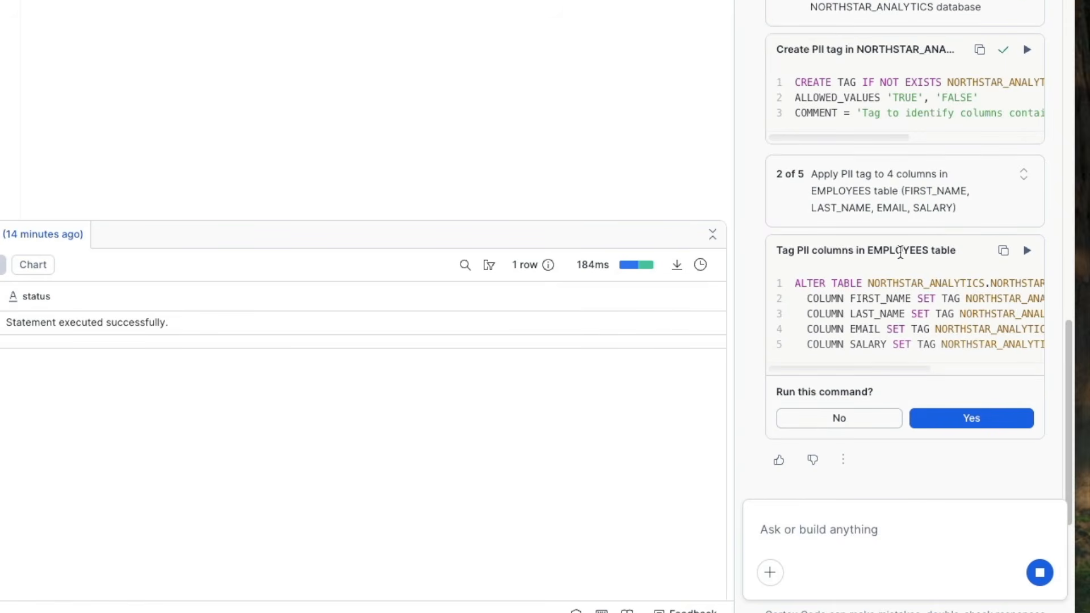
Step: Run the PII tagging commands for the EMPLOYEES and CLIENTS table columns
drag(901, 369, 1013, 368)
click(1027, 250)
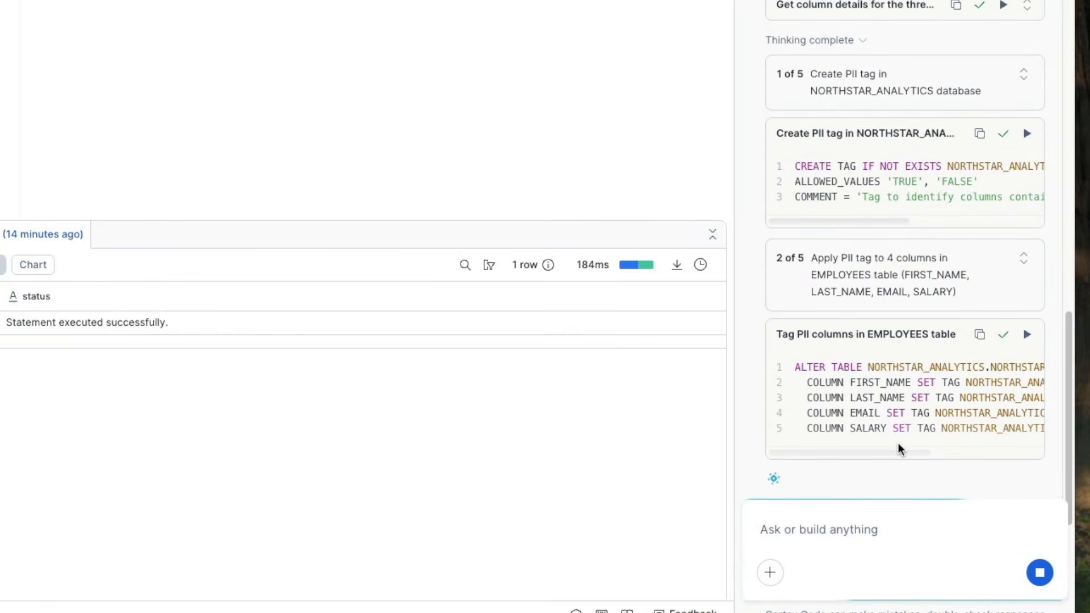
click(1027, 334)
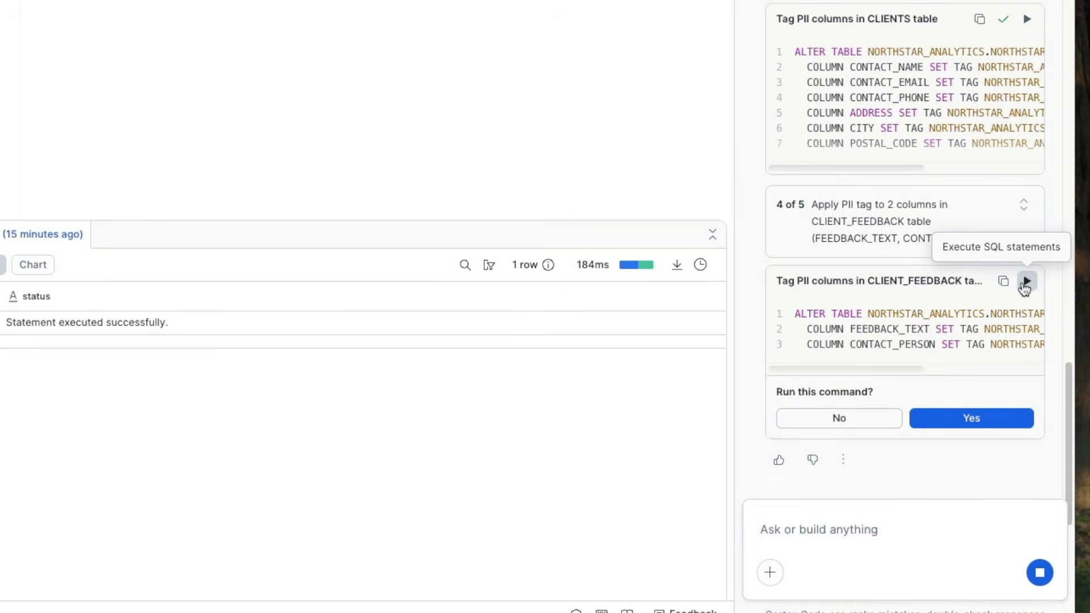
Step: Approve tagging the FEEDBACK_TEXT and CONTACT_PERSON columns of the CLIENT_FEEDBACK table as PII
drag(850, 329, 929, 328)
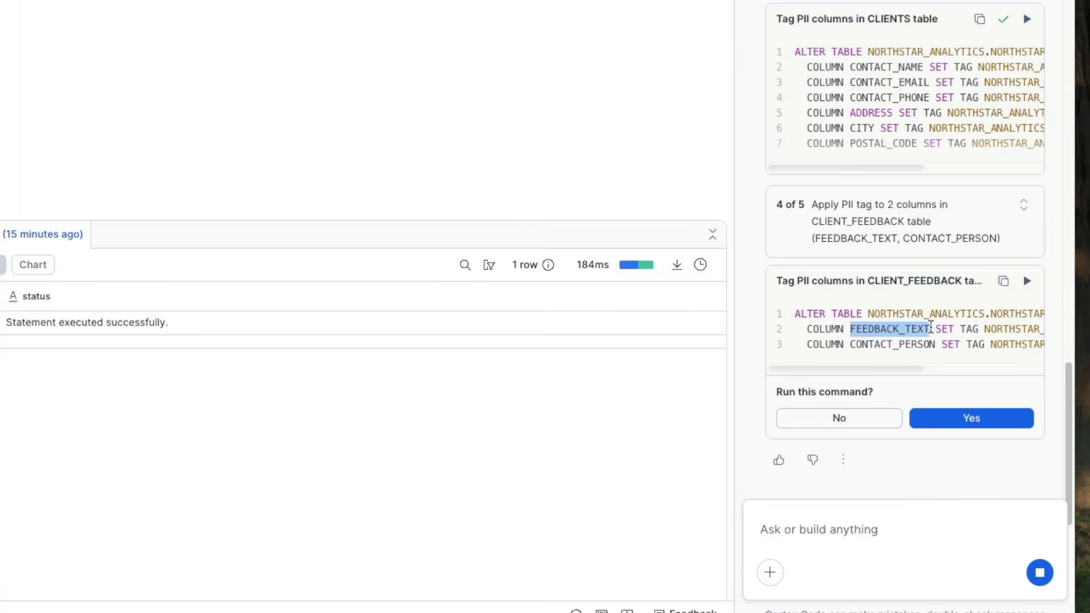
drag(849, 344, 988, 372)
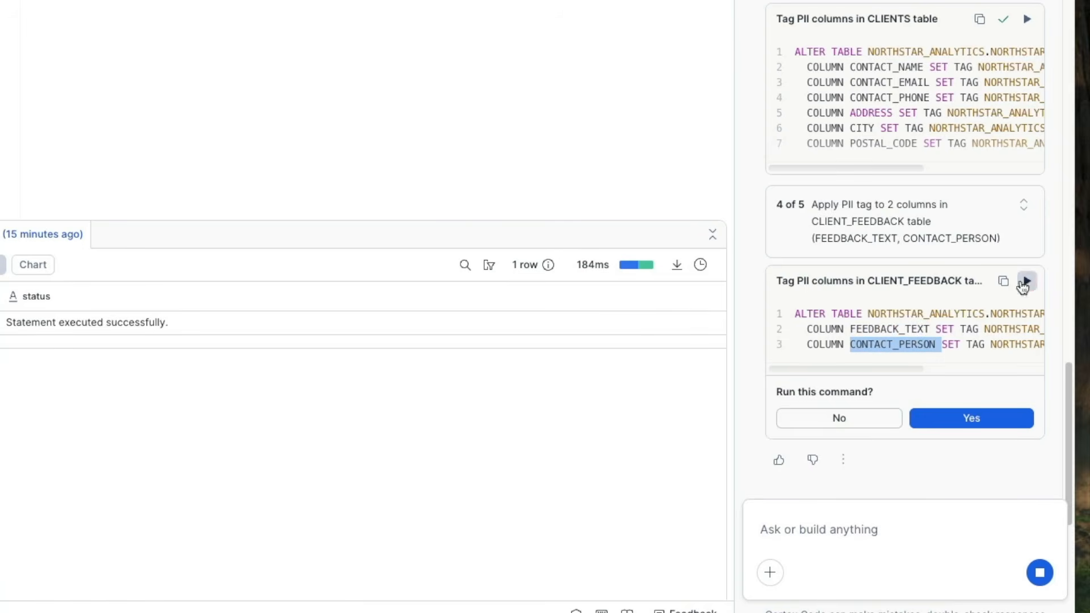
click(971, 417)
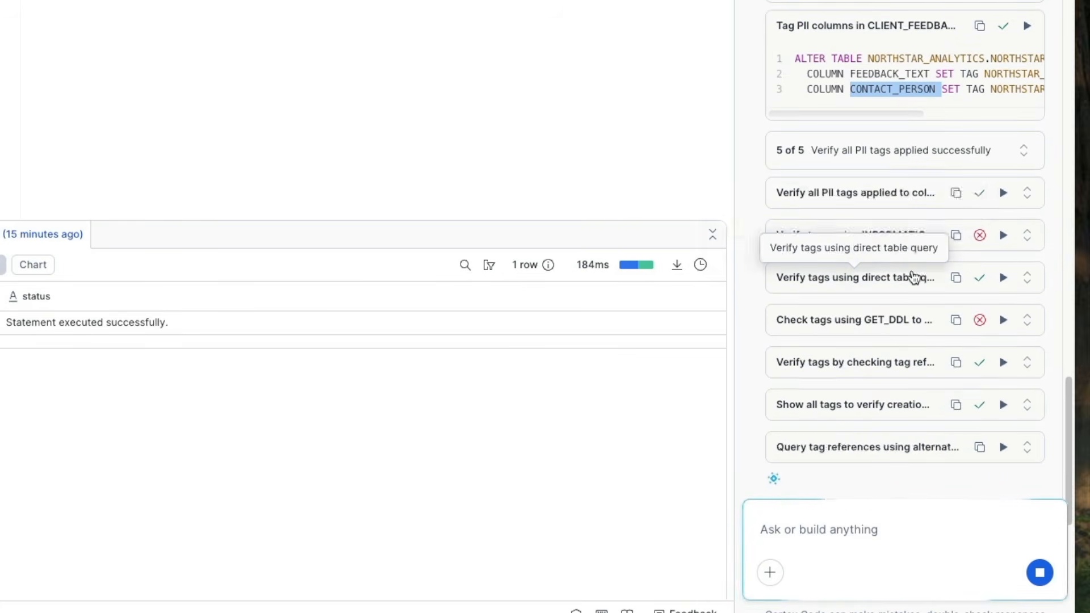
Step: Review Cortex Code's tag verification queries and its summary of the columns tagged as PII
mouse_move(986, 236)
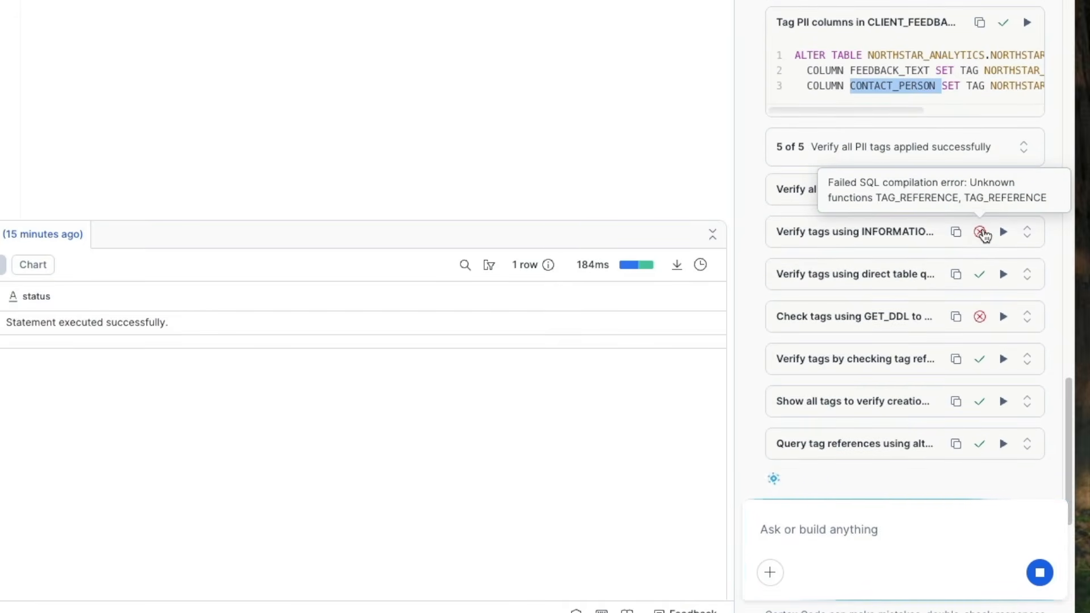
mouse_move(986, 281)
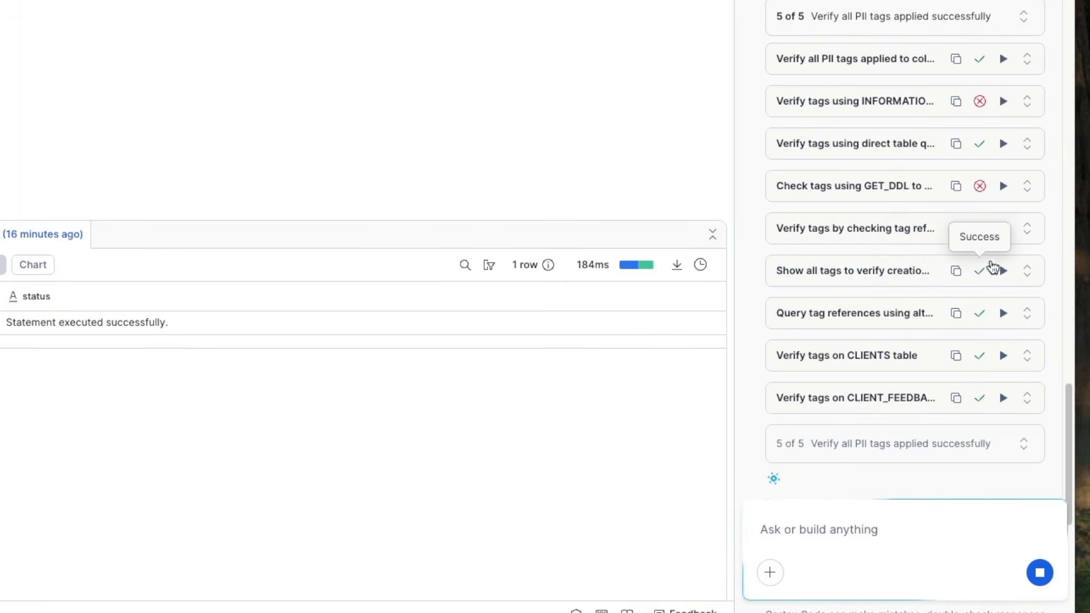
scroll(938, 328, up, 10)
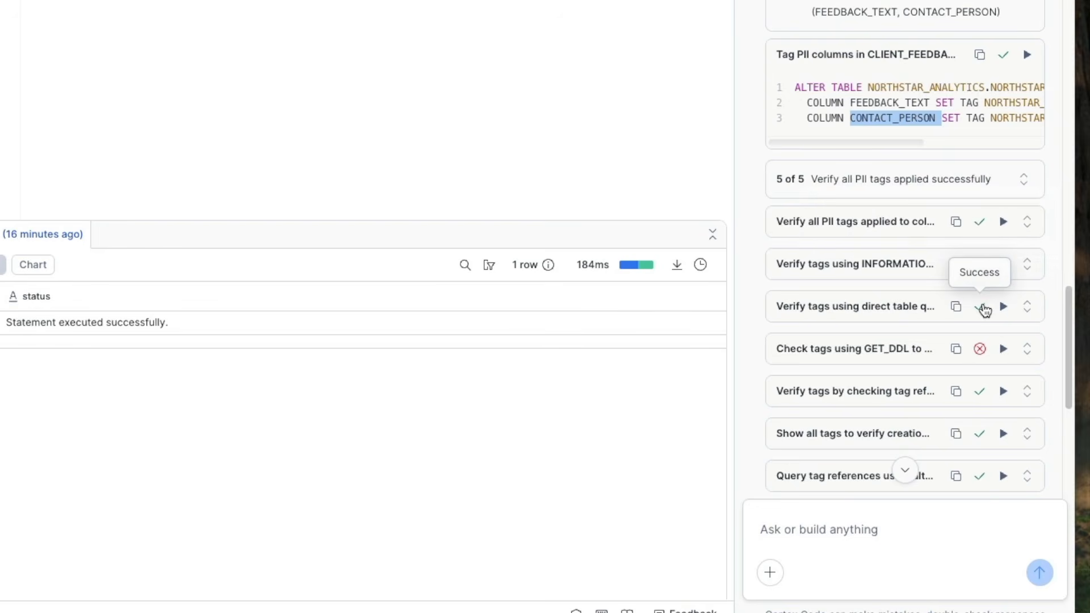
scroll(976, 348, down, 3)
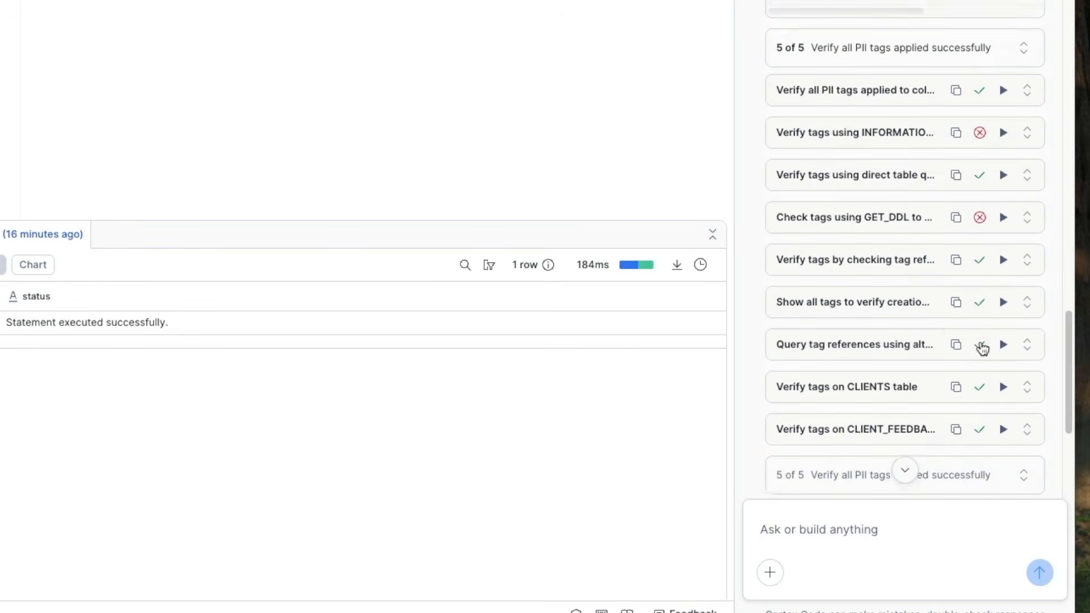
scroll(975, 390, down, 8)
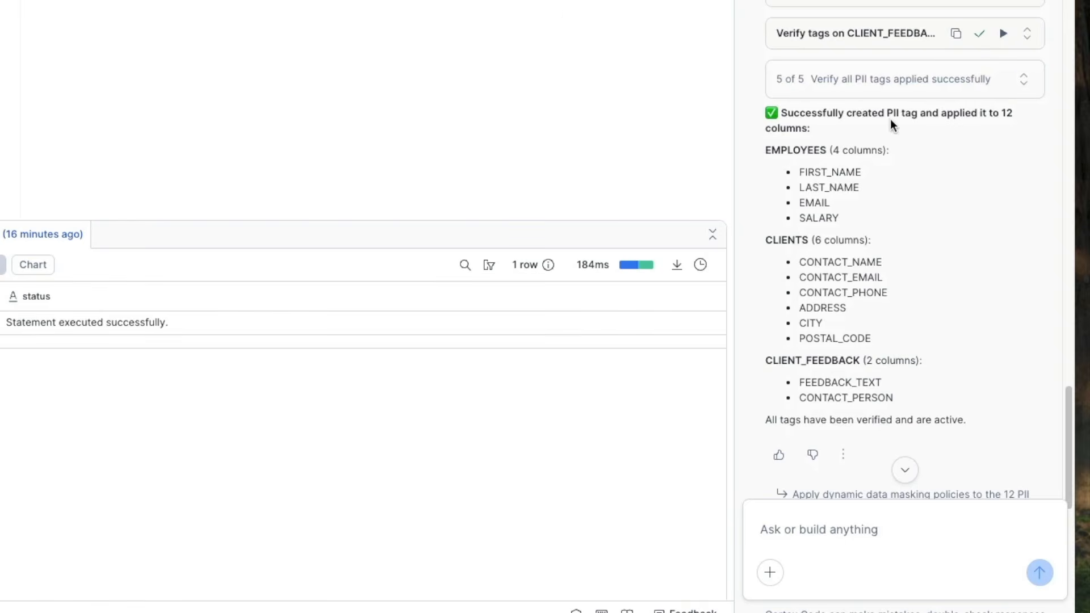
scroll(980, 372, down, 2)
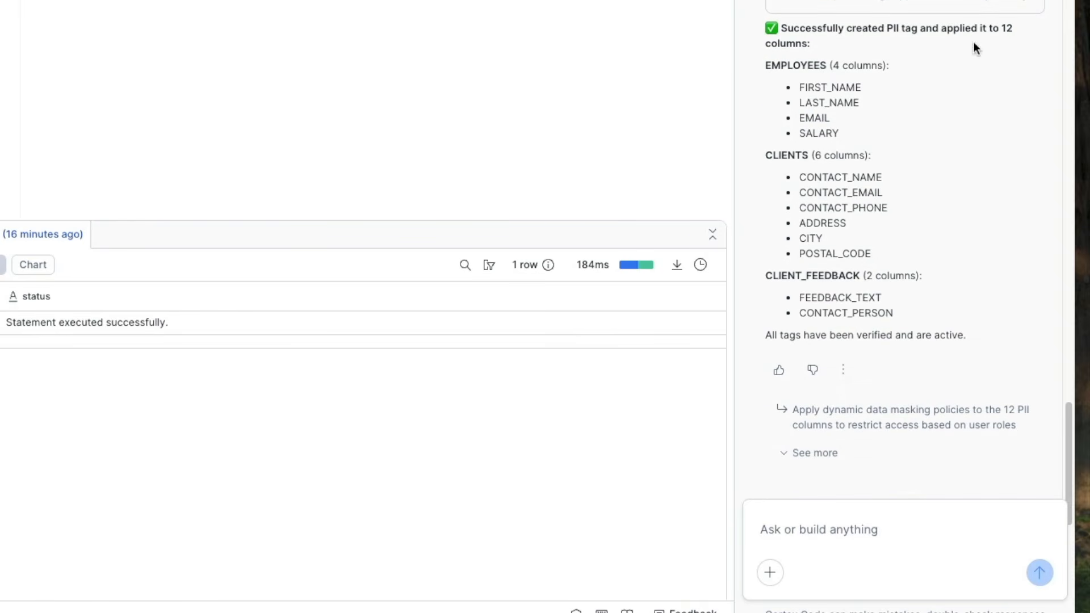
drag(884, 28, 917, 28)
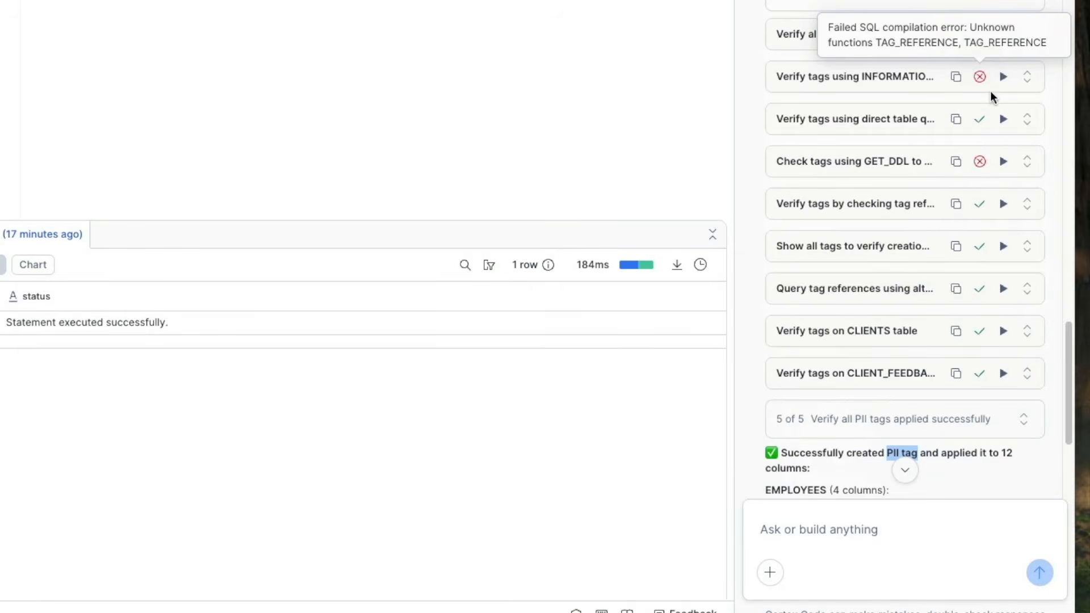
mouse_move(982, 81)
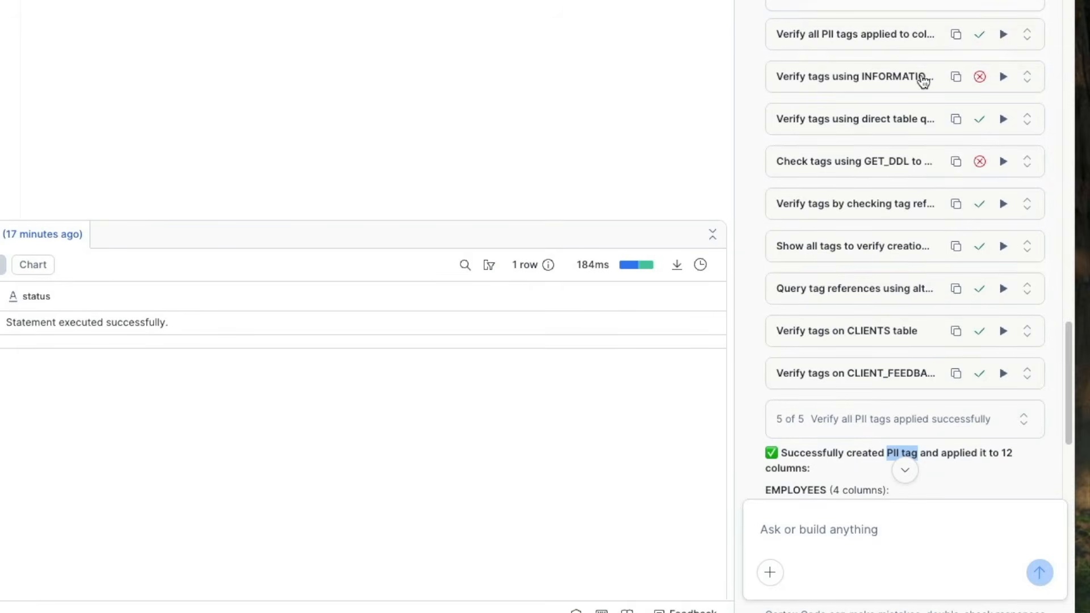
Step: Load the failed INFORMATION_SCHEMA tag verification query into the worksheet, inspect it, and clear the editor
click(1027, 77)
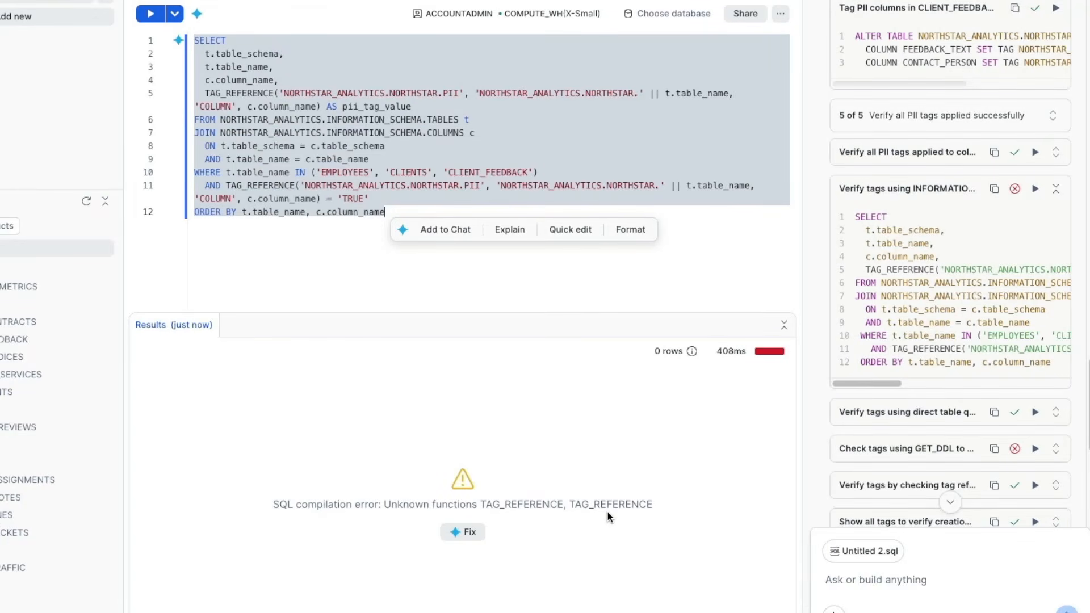
click(348, 120)
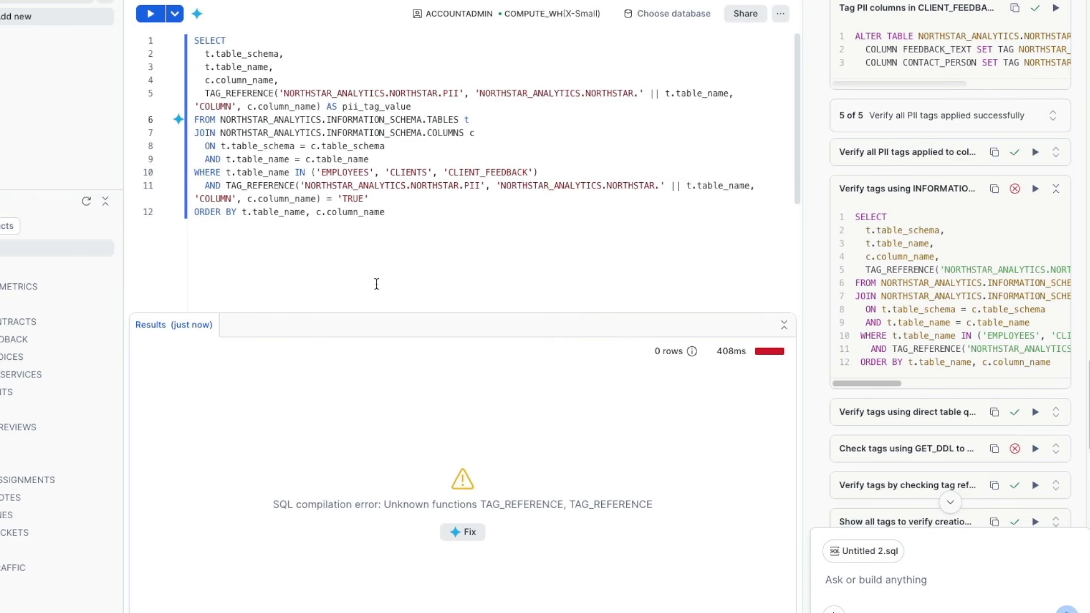
drag(194, 41, 672, 230)
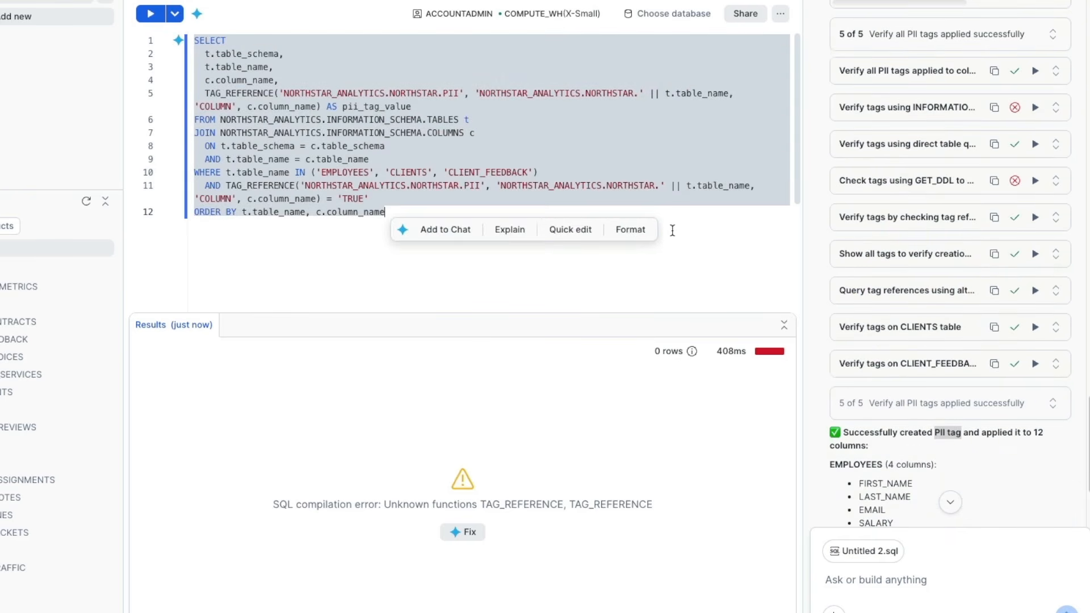
click(657, 280)
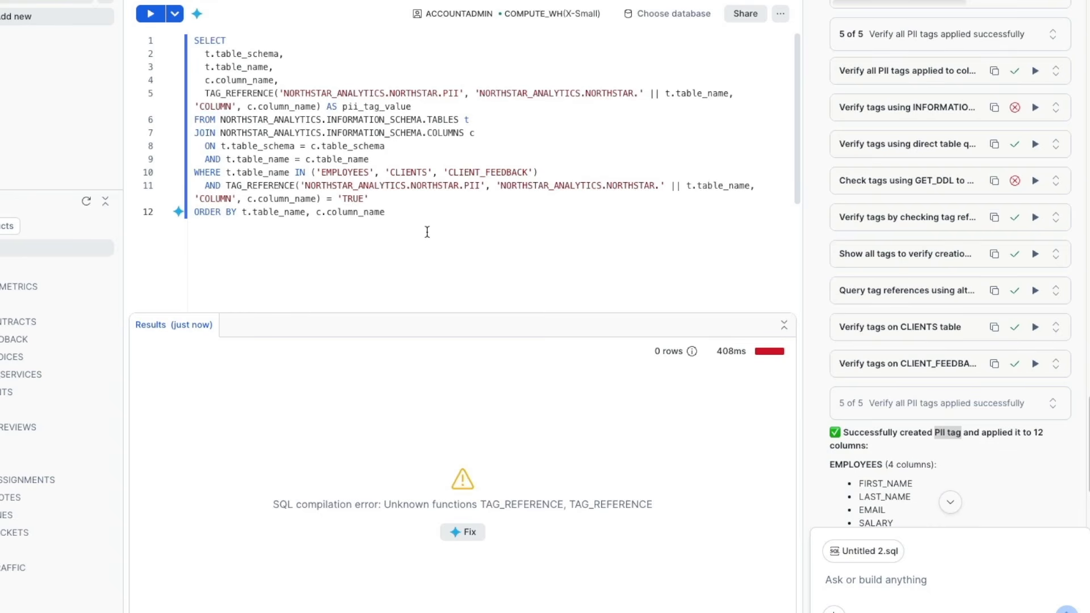
key(ctrl+a)
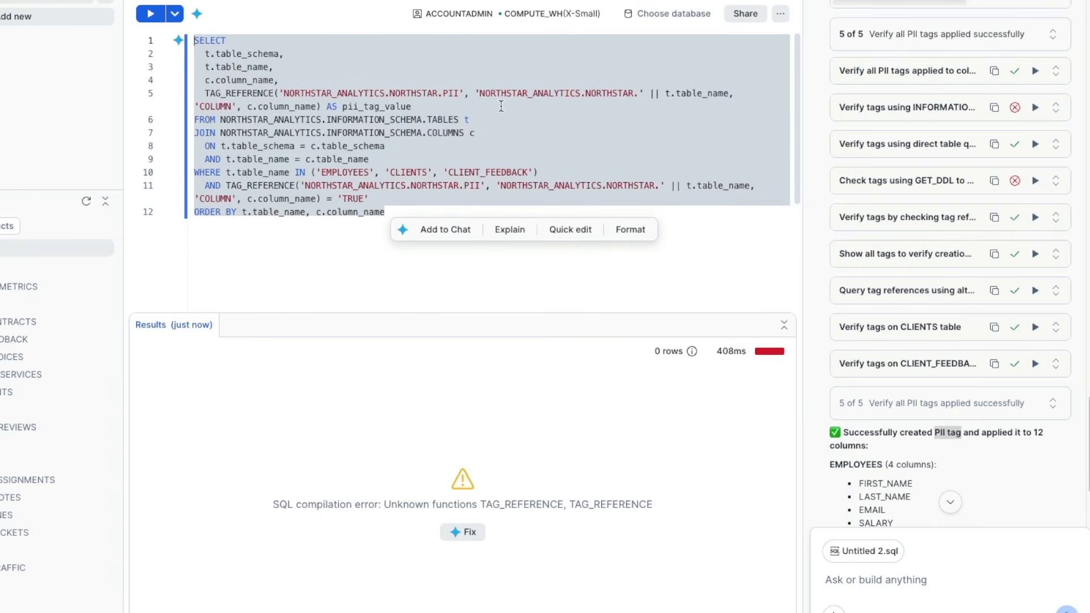
key(BackSpace)
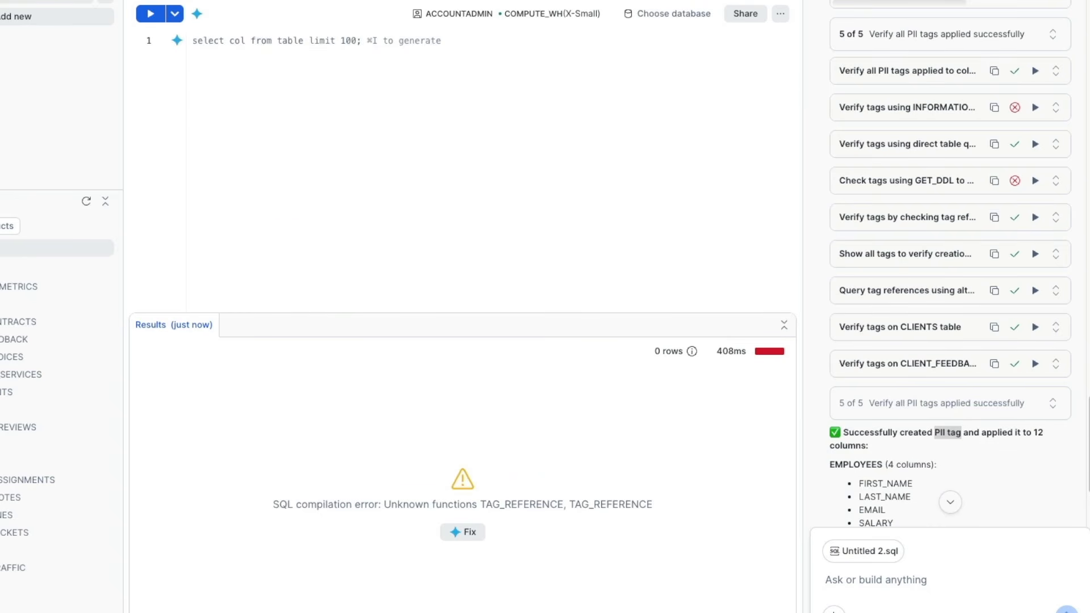
Step: Ask Cortex Code where to find tables on positive client feedback and review its answer
scroll(932, 411, down, 5)
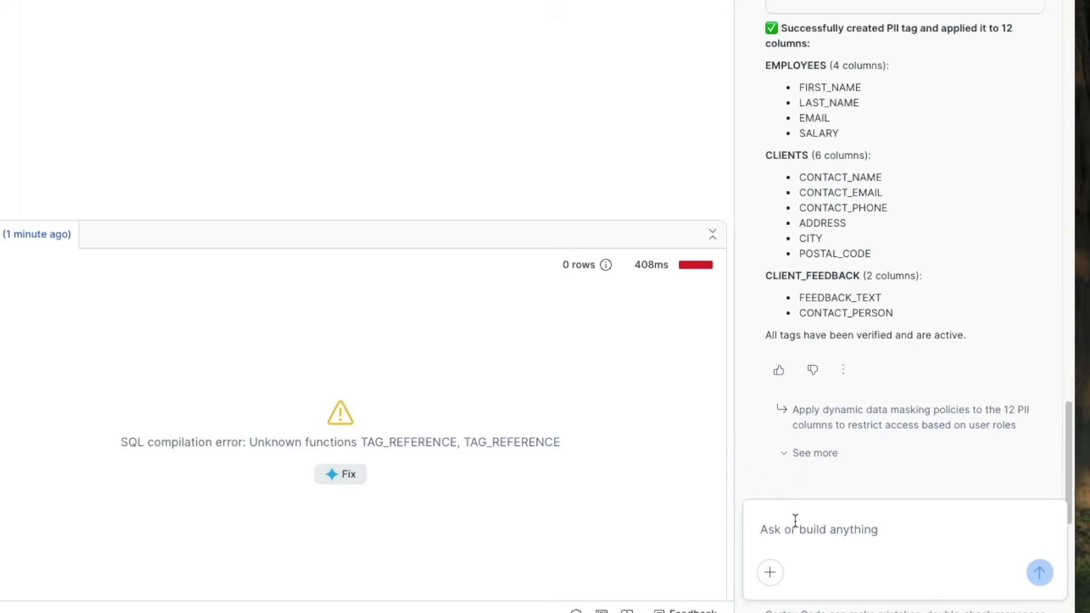
text(where can I find tables on positive client)
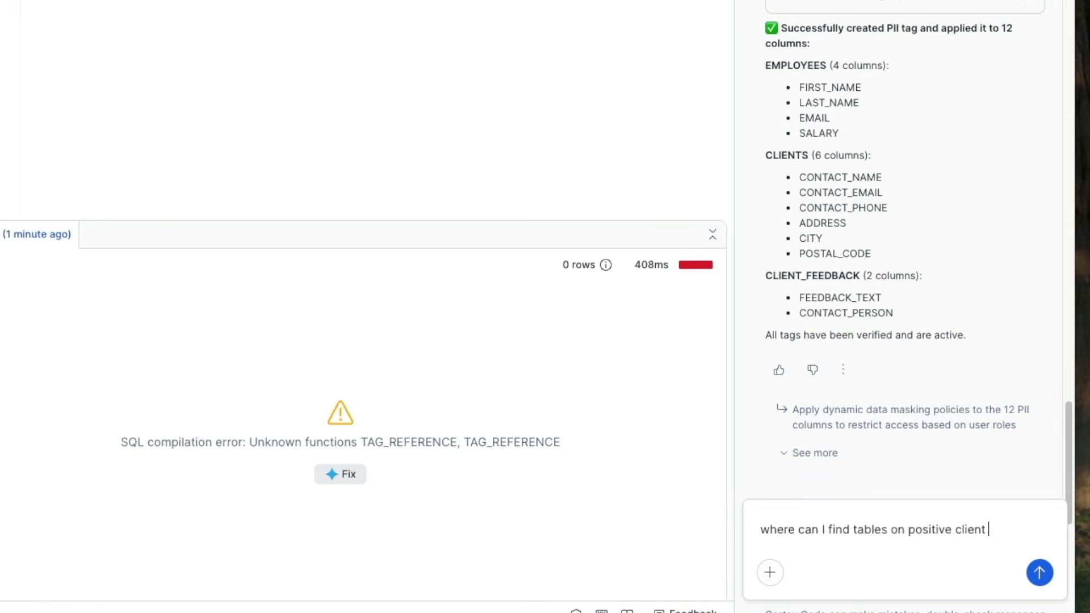
text(ack)
key(Return)
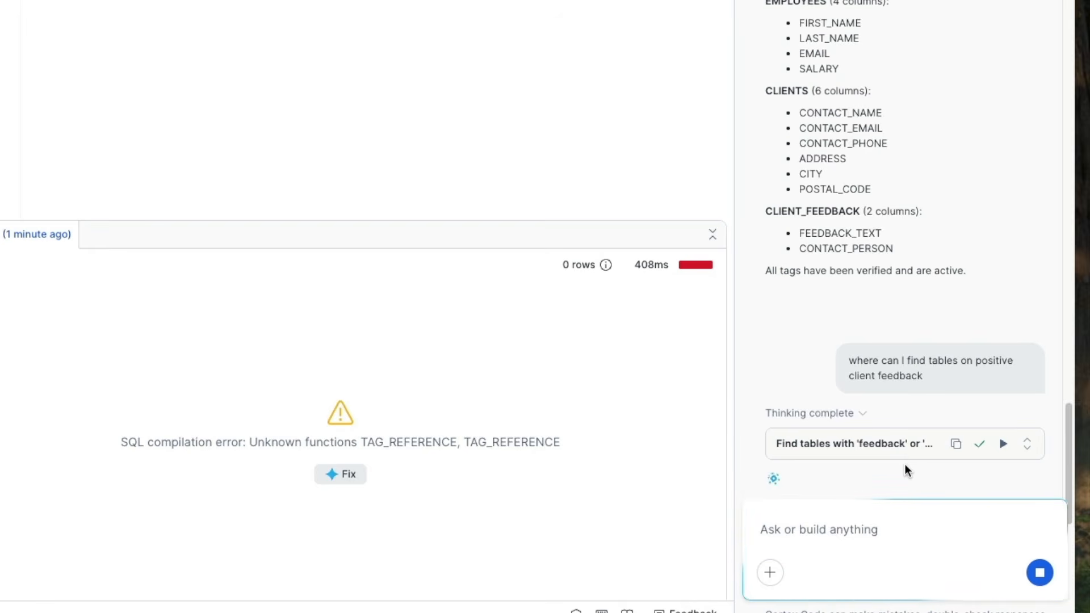
click(859, 413)
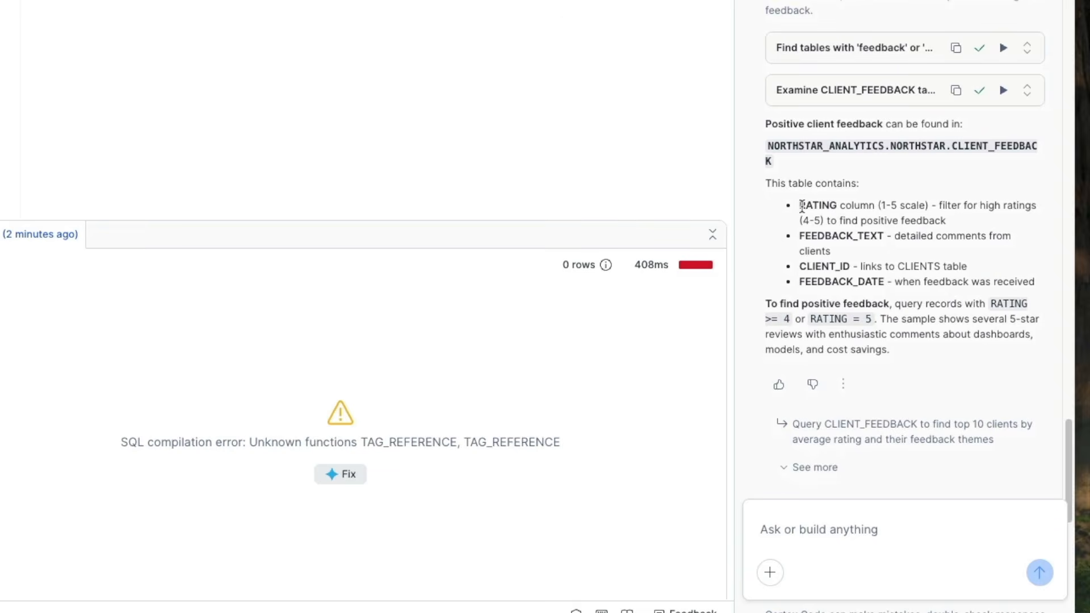
drag(798, 205, 914, 202)
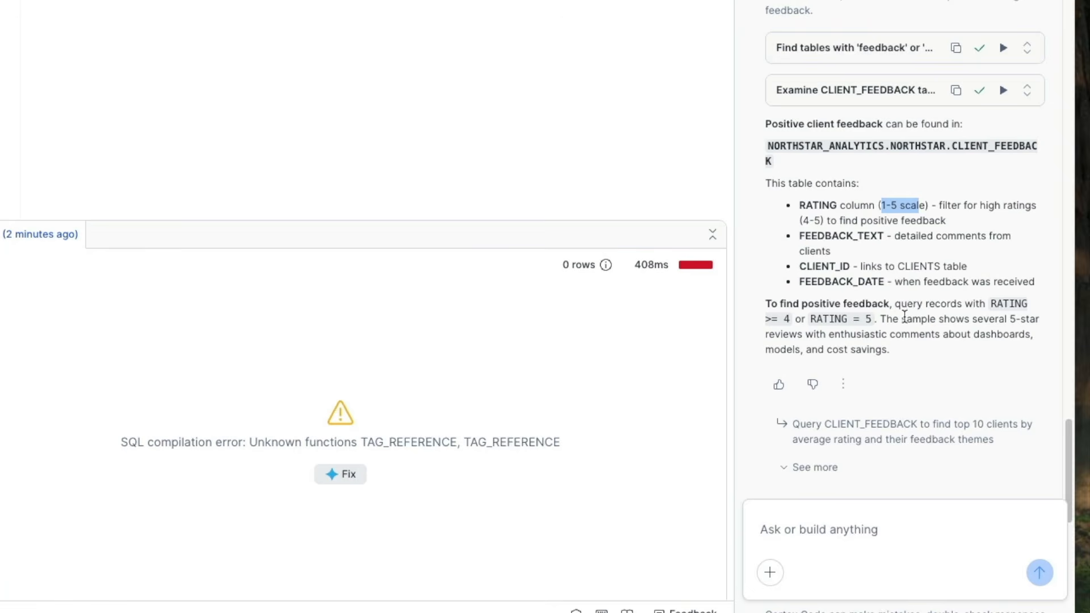
Step: Send the suggested follow-up to query CLIENT_FEEDBACK for the top 10 clients by average rating and feedback themes
click(857, 438)
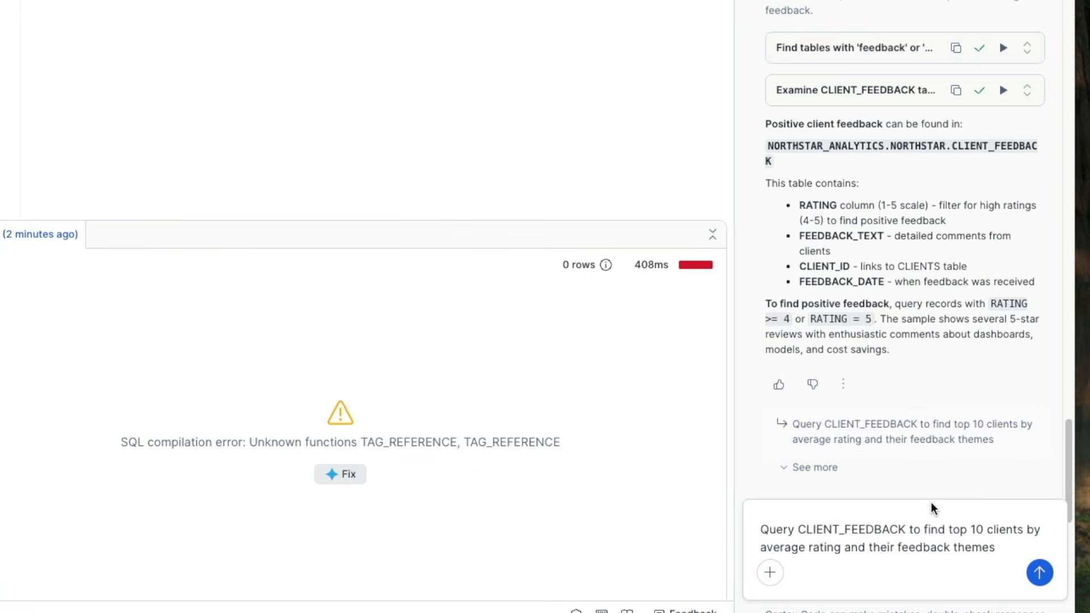
click(1040, 573)
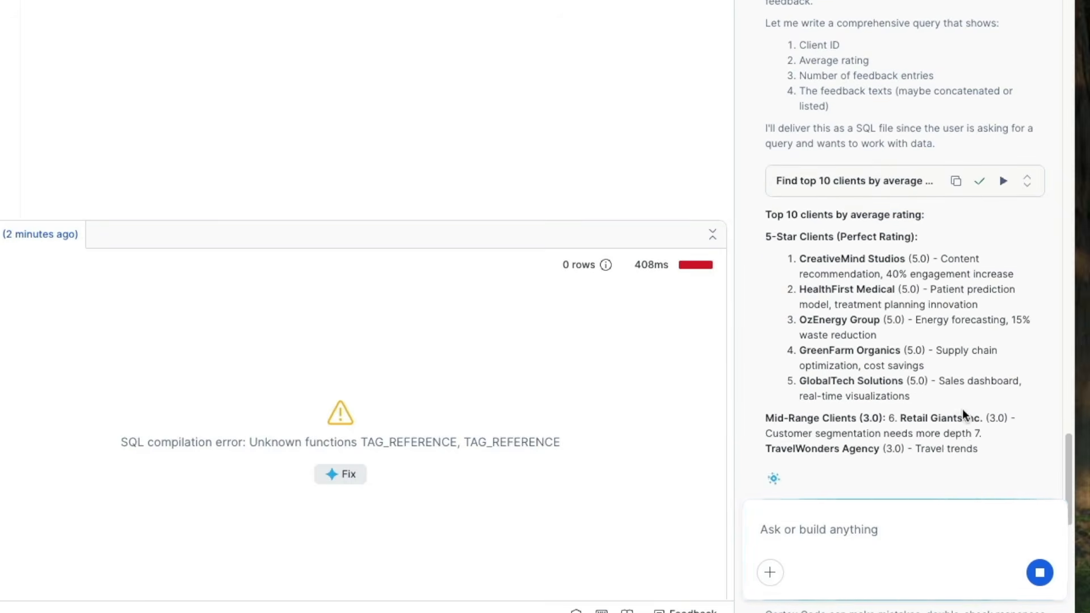
drag(801, 290, 1013, 307)
click(784, 306)
drag(801, 291, 905, 291)
drag(798, 321, 897, 321)
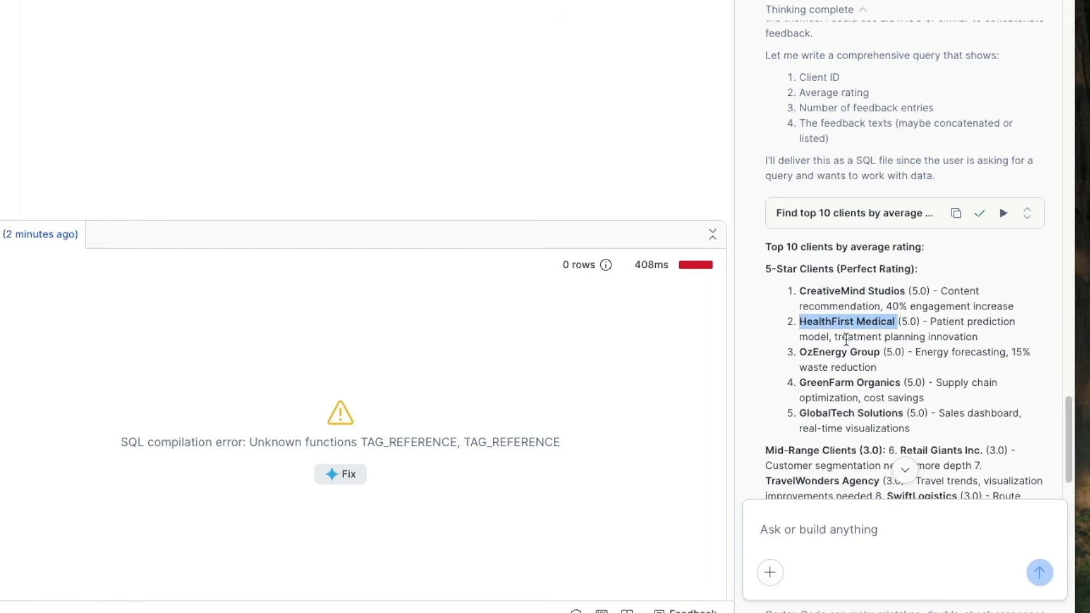
Step: Paste Cortex Code's top-10 clients query into the worksheet and run it
click(1027, 213)
scroll(873, 348, down, 1)
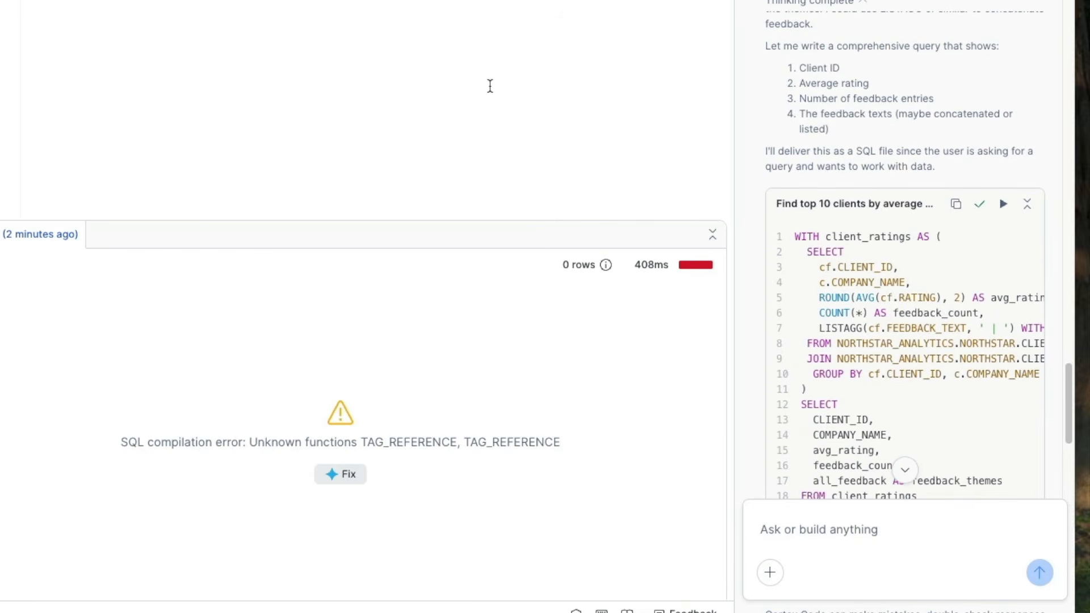
click(490, 85)
key(super+v)
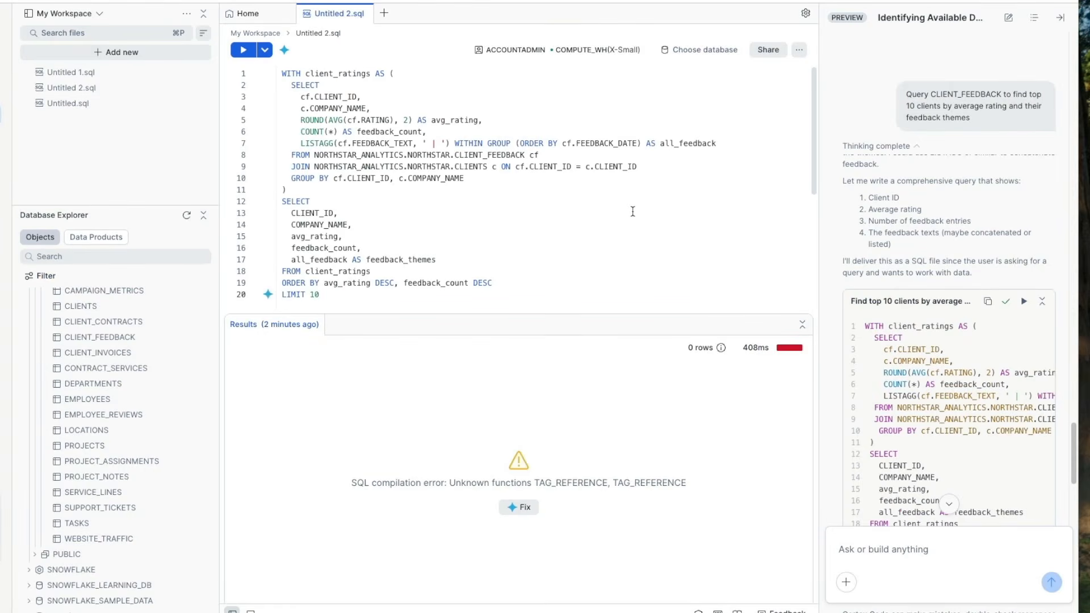
key(super+Return)
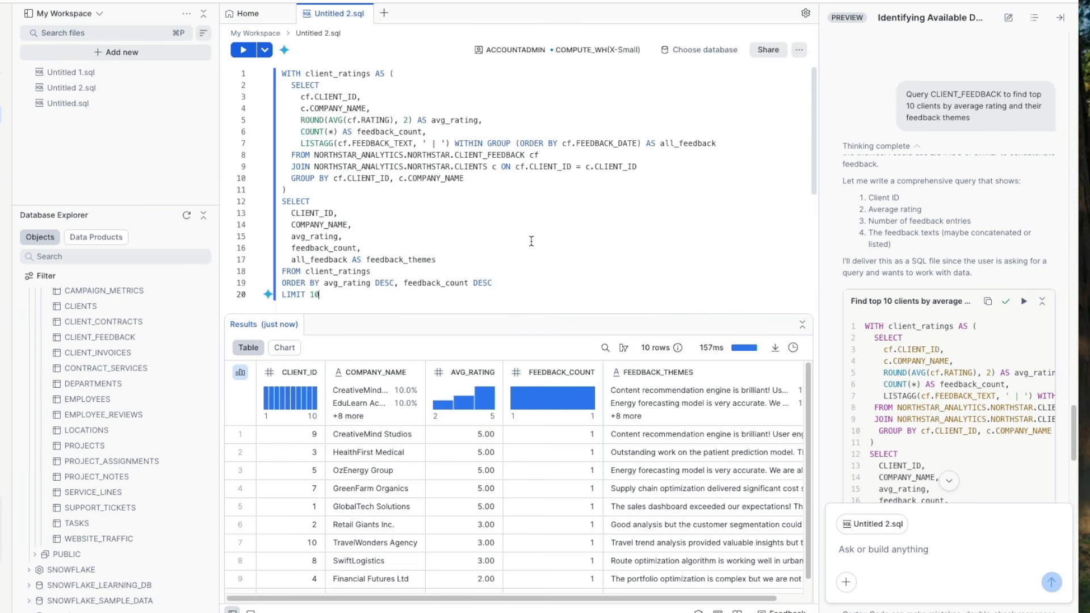
Step: Inspect the query and open the full FEEDBACK_THEMES text for the top-rated client, CreativeMind Studios
drag(497, 113, 493, 120)
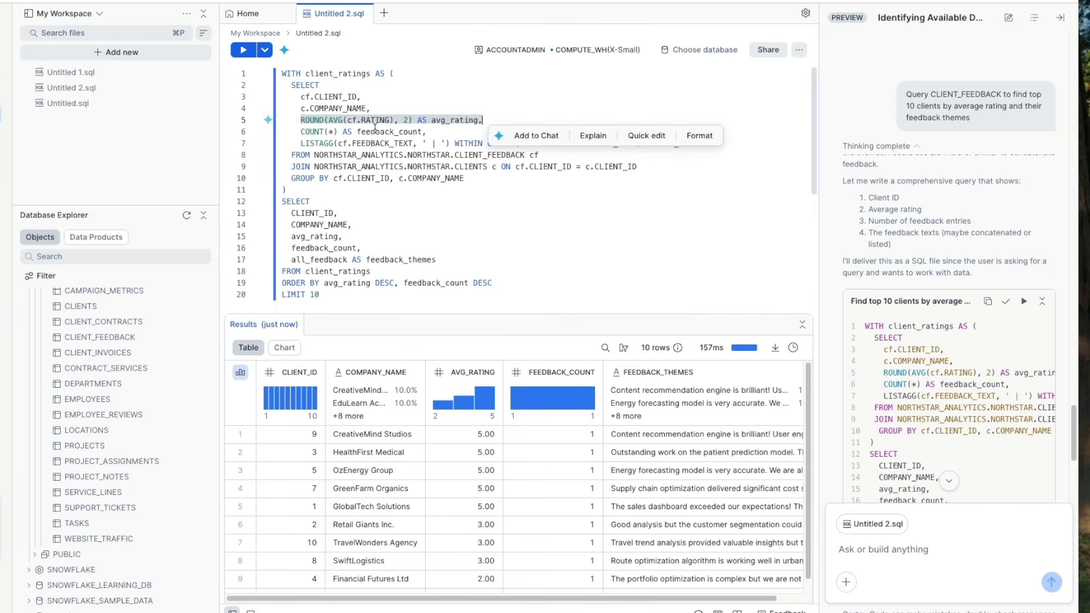
click(361, 121)
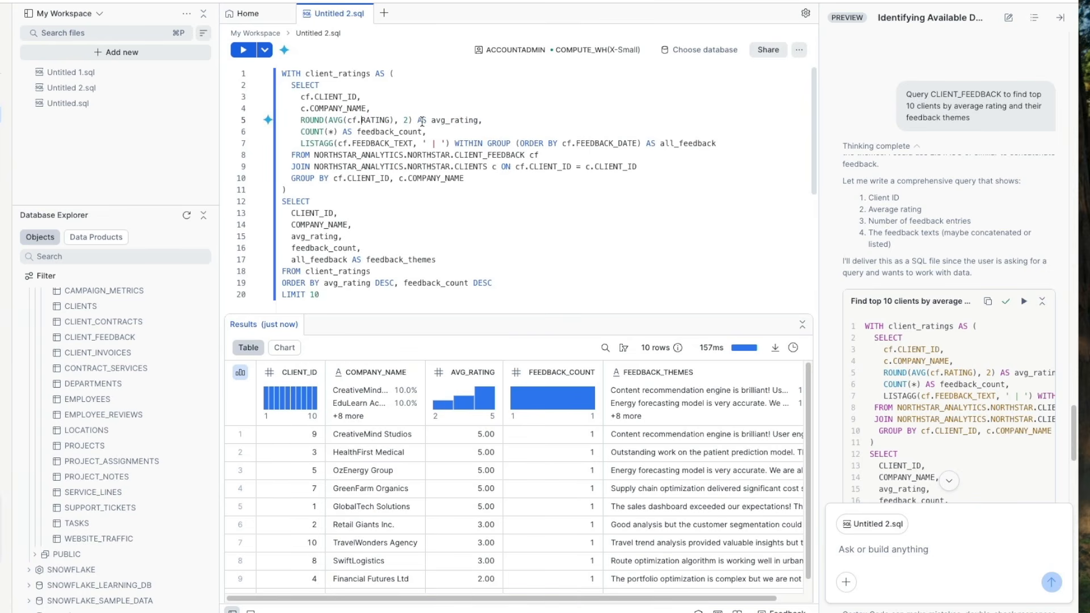
mouse_move(422, 123)
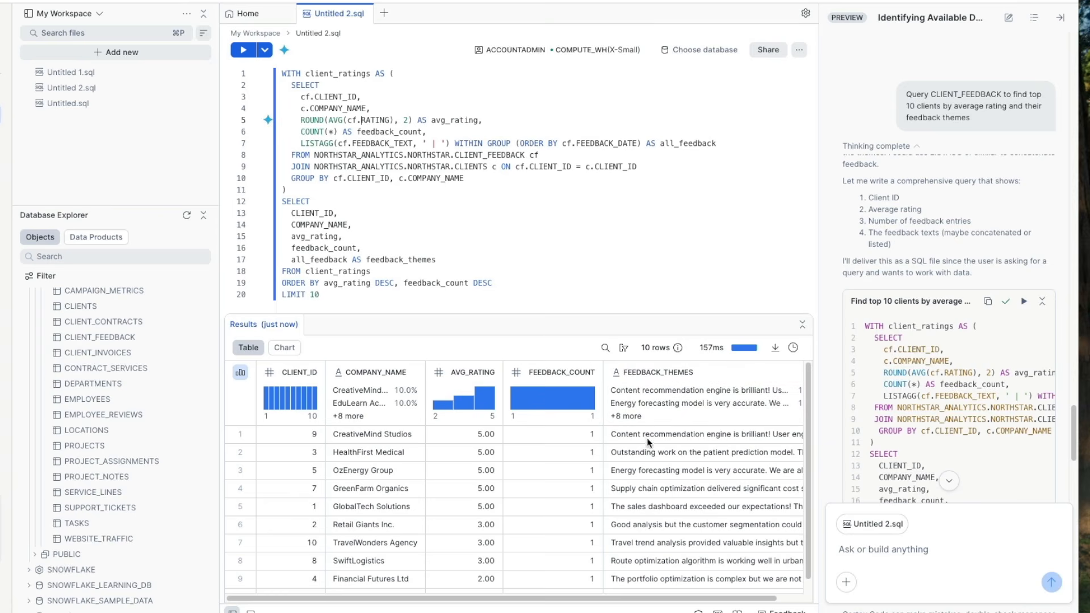
scroll(594, 601, right, 1)
click(683, 435)
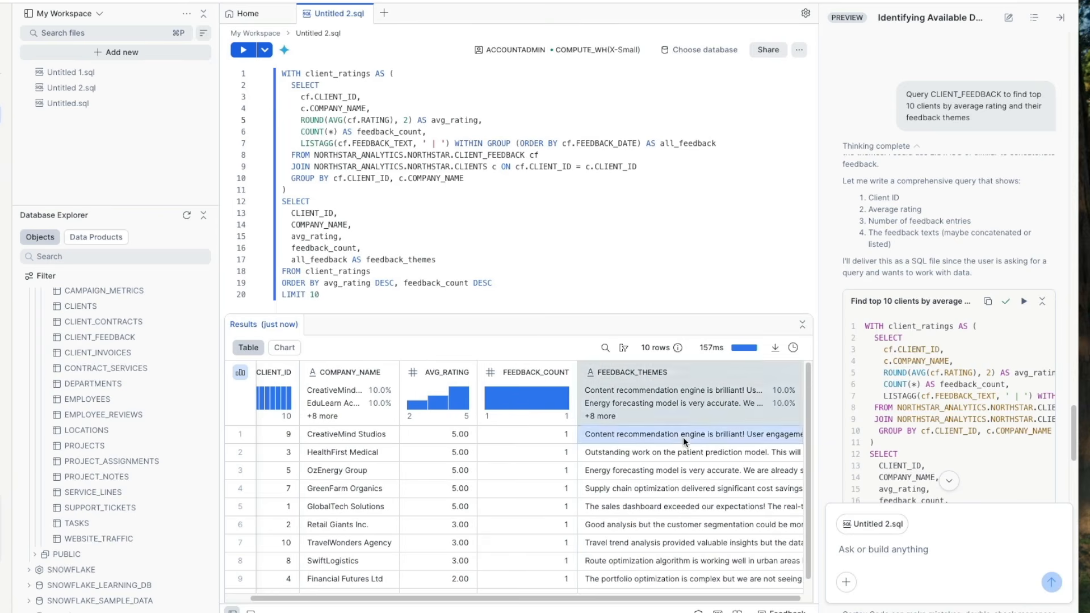
click(959, 337)
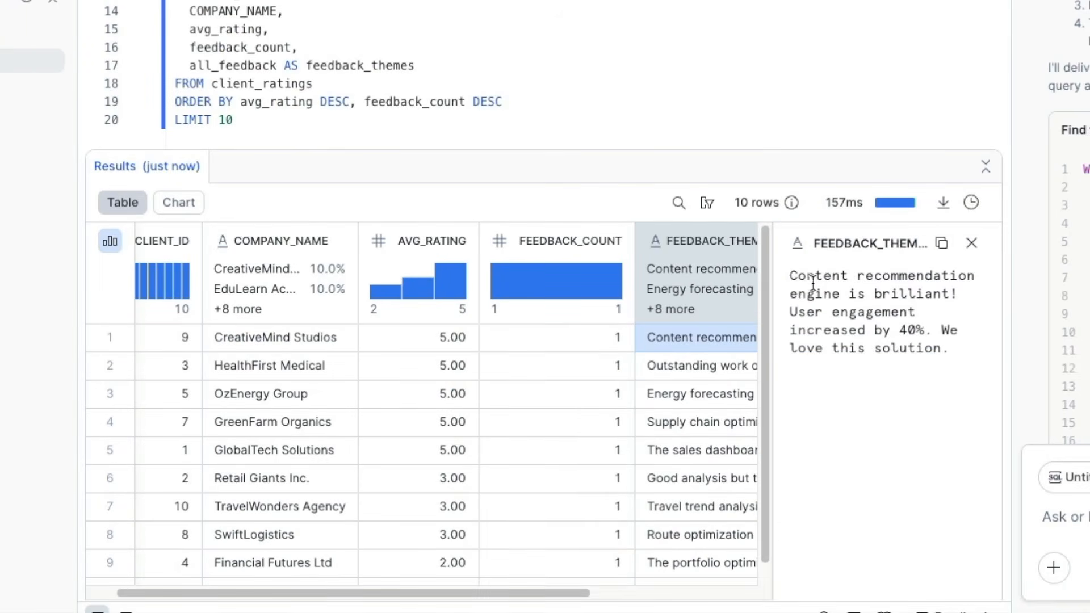
click(790, 314)
drag(822, 314, 955, 348)
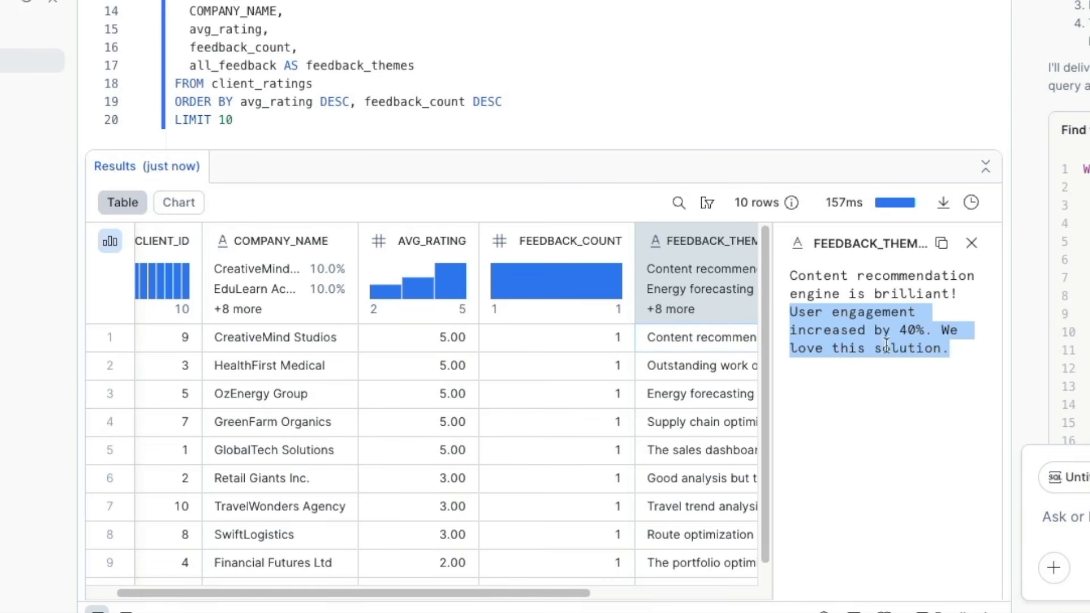
click(971, 243)
Step: Open the full FEEDBACK_THEMES text for the lowest-rated client, EduLearn Academy
scroll(758, 514, down, 1)
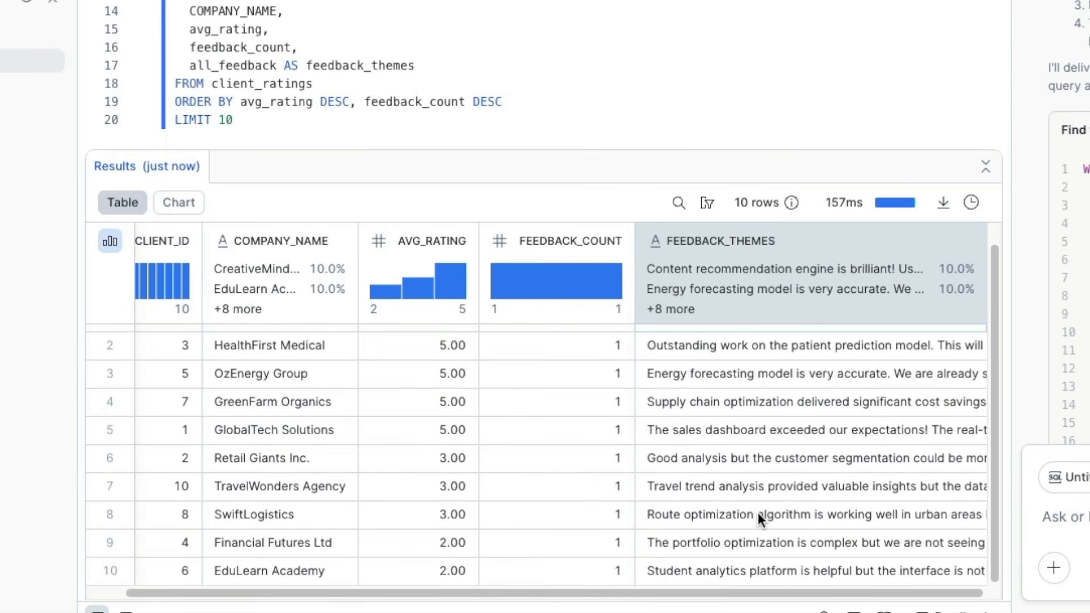
click(724, 570)
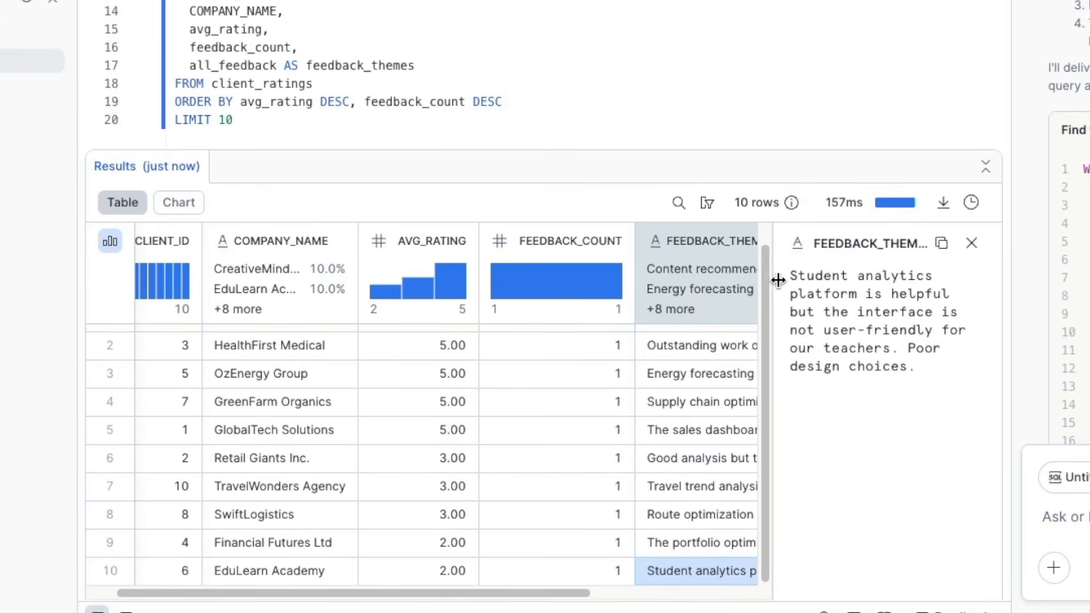
drag(790, 276, 969, 392)
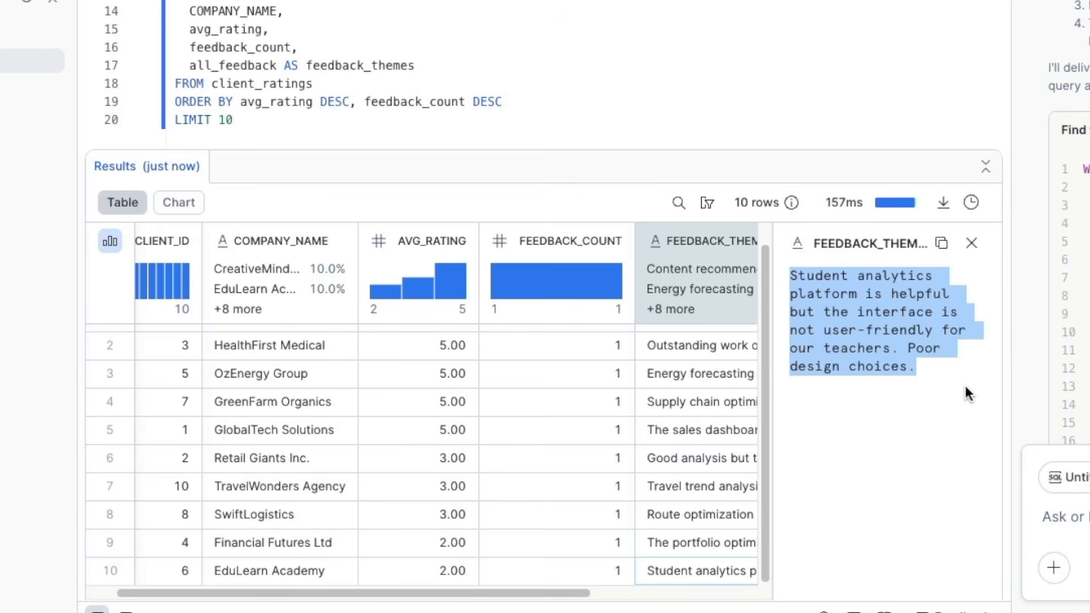
click(971, 243)
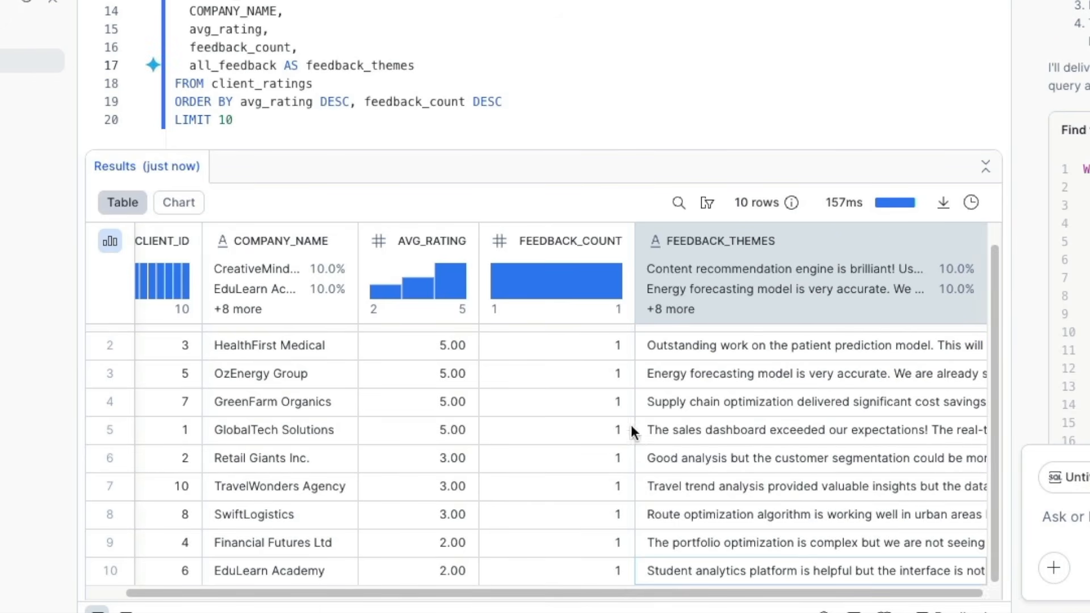
scroll(542, 492, up, 1)
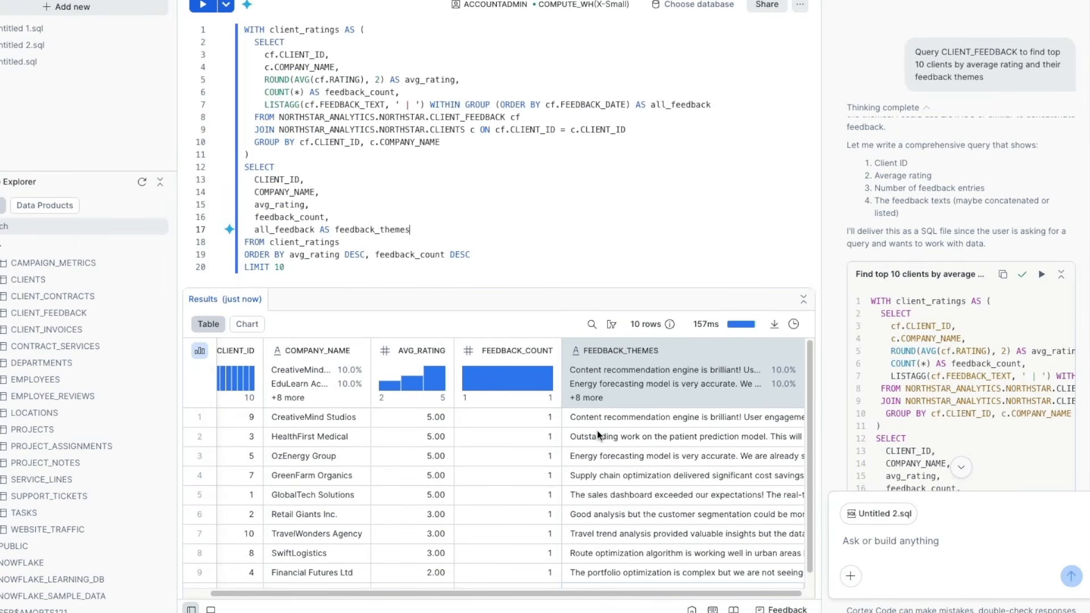
Step: Collapse the query block and review Cortex Code's summary of clients grouped by rating tier
click(1060, 274)
scroll(955, 393, down, 5)
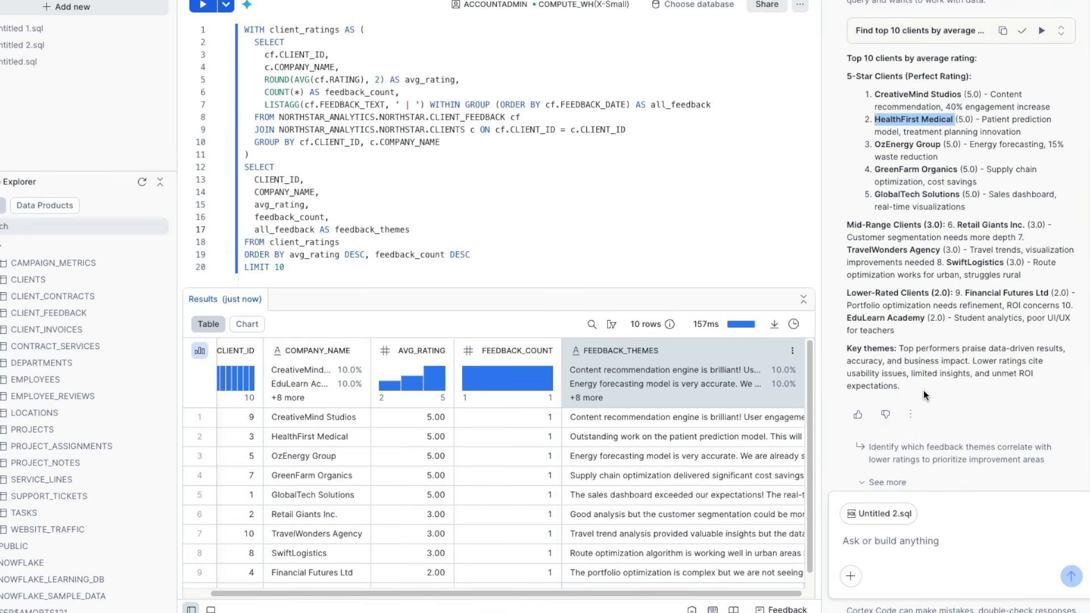
drag(840, 84, 1034, 340)
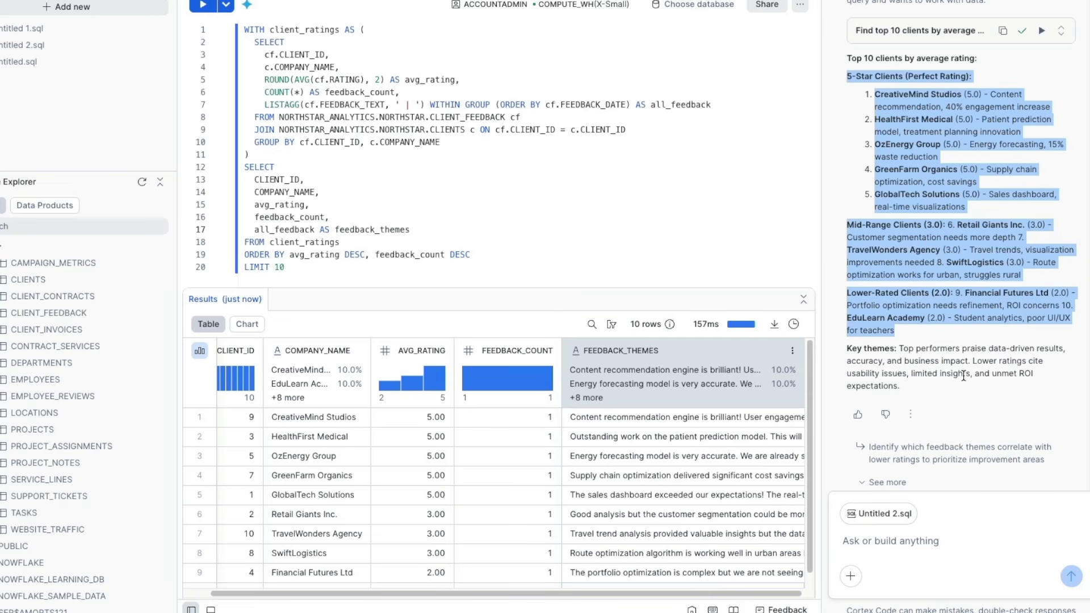